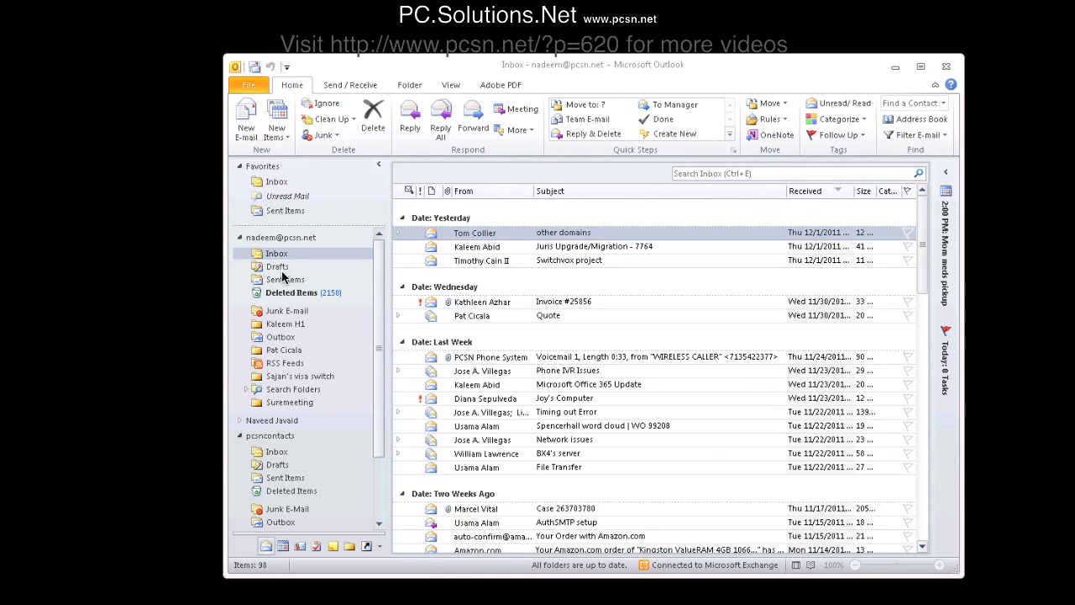
- Show the full Folder List and scroll down to the pcsncontacts mailbox's folders
{"action": "left_click", "coordinate": [350, 548]}
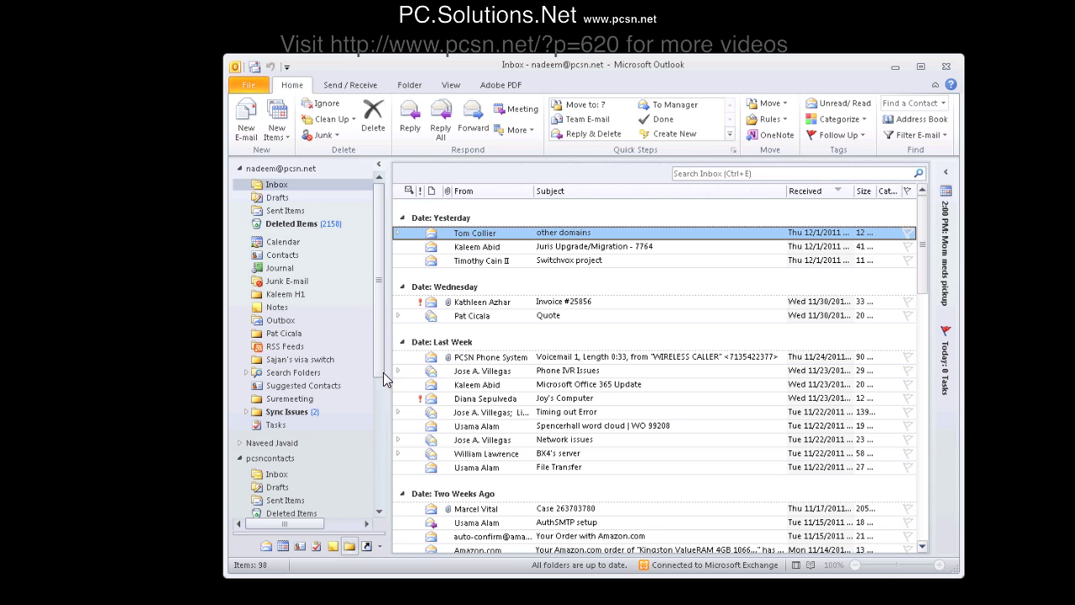
{"action": "left_click_drag", "start_coordinate": [378, 367], "coordinate": [380, 458]}
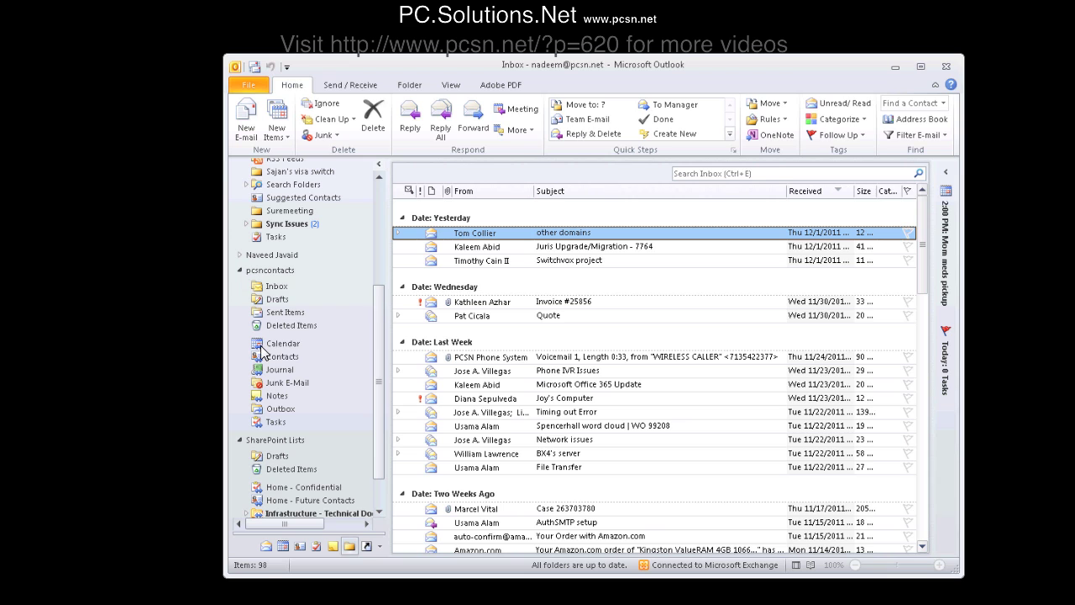
{"action": "right_click", "coordinate": [277, 361]}
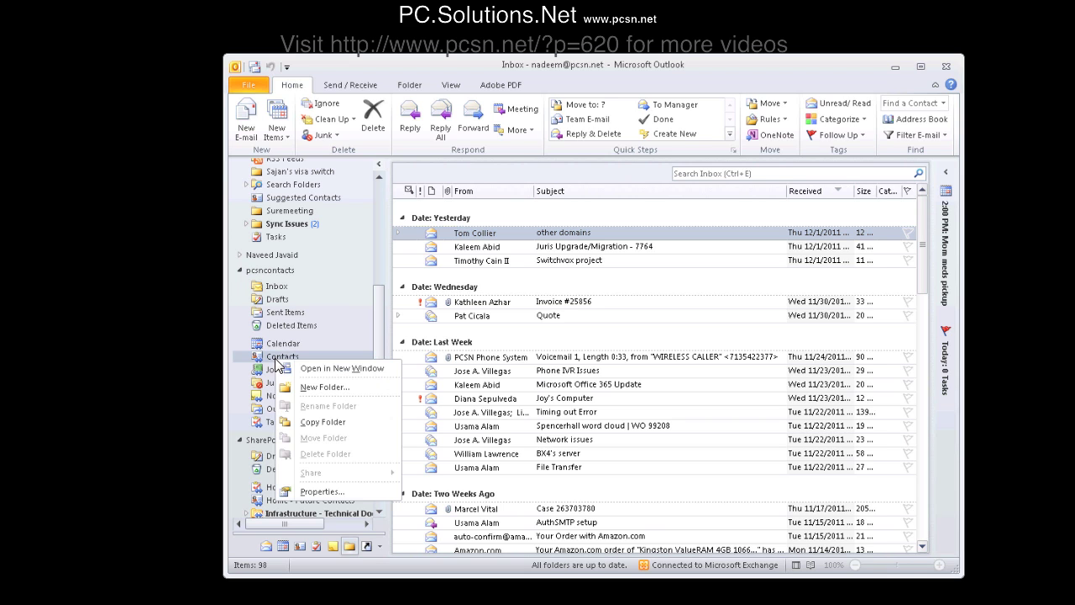
{"action": "left_click", "coordinate": [318, 492]}
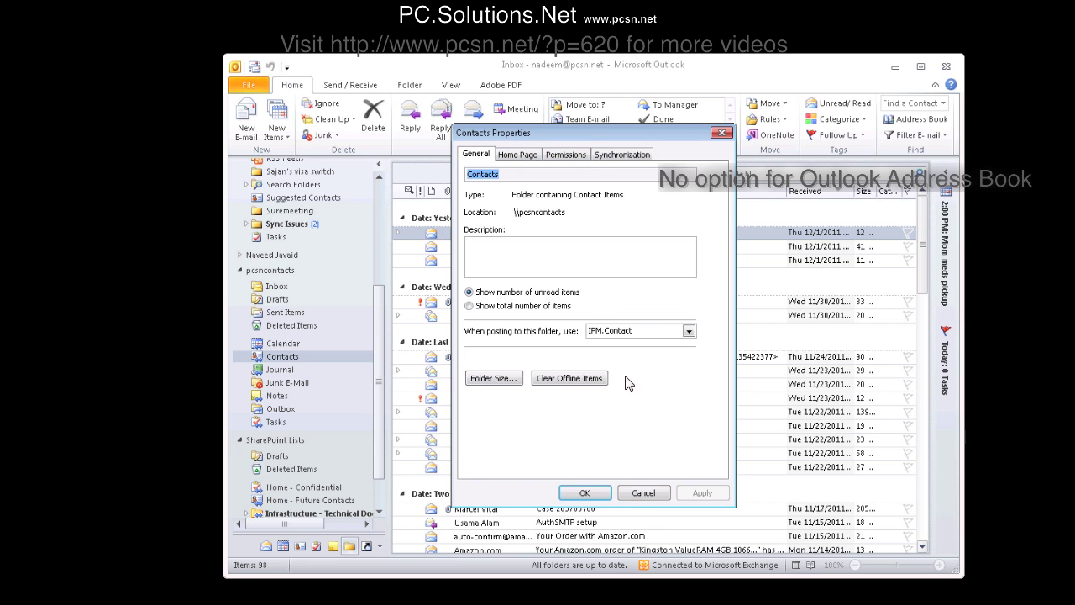
{"action": "left_click", "coordinate": [634, 498]}
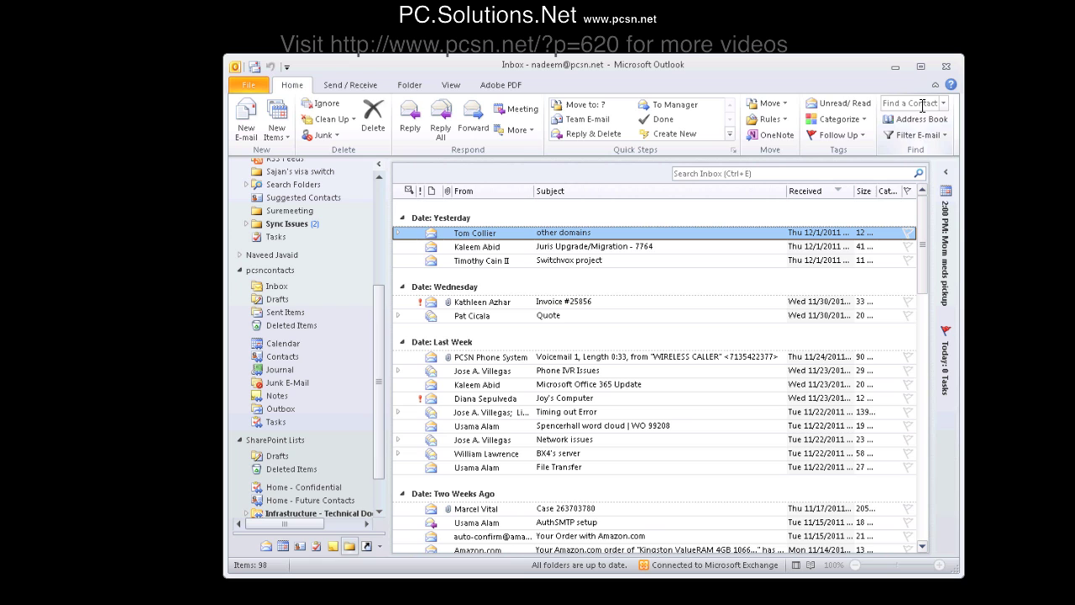
{"action": "left_click", "coordinate": [246, 133]}
{"action": "left_click", "coordinate": [356, 214]}
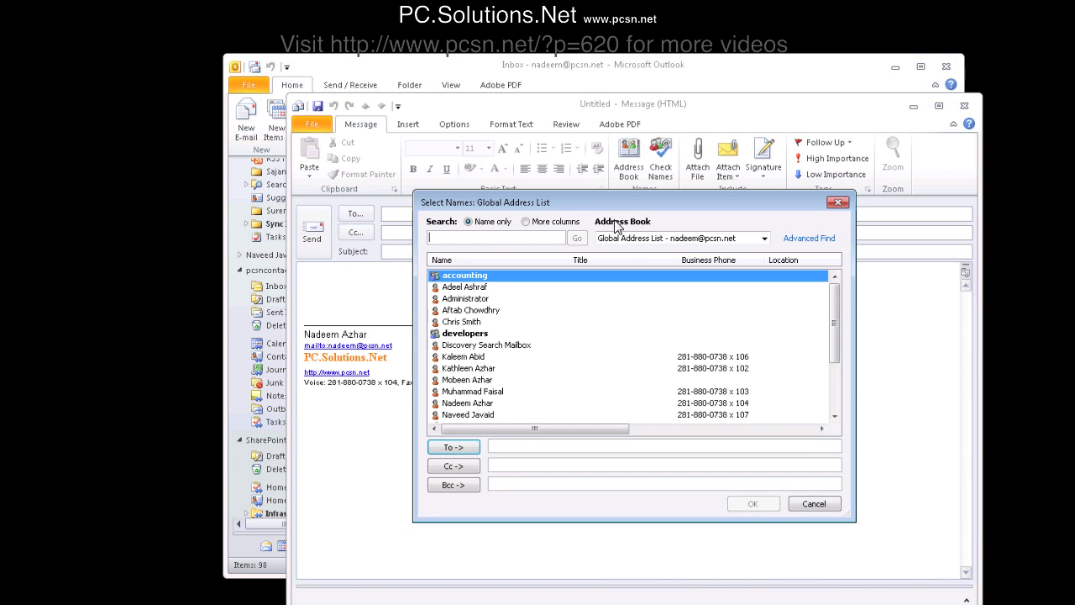
{"action": "left_click", "coordinate": [687, 239]}
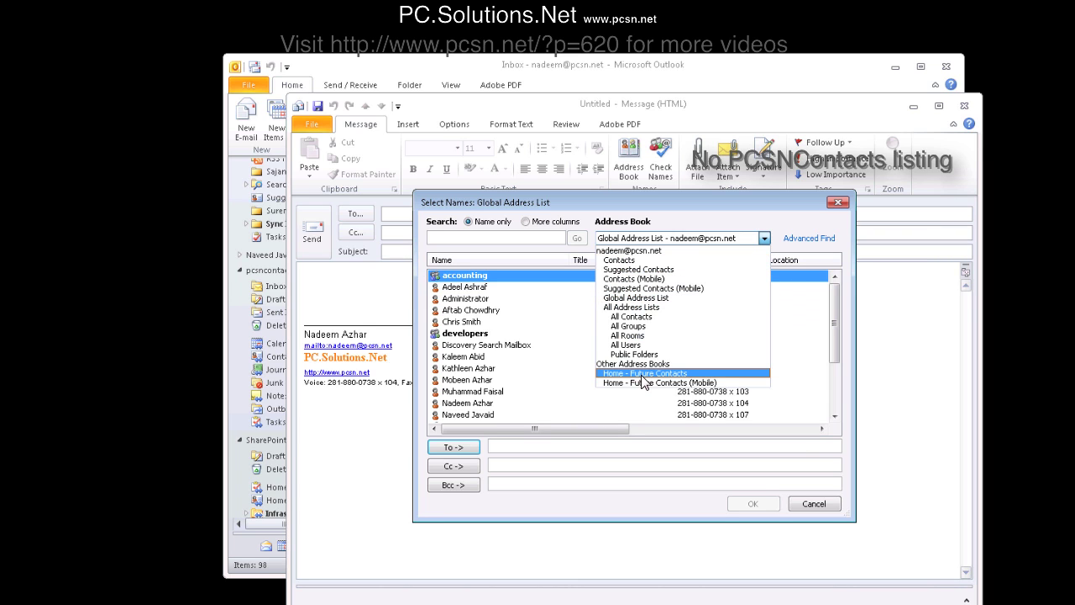
{"action": "left_click", "coordinate": [815, 504]}
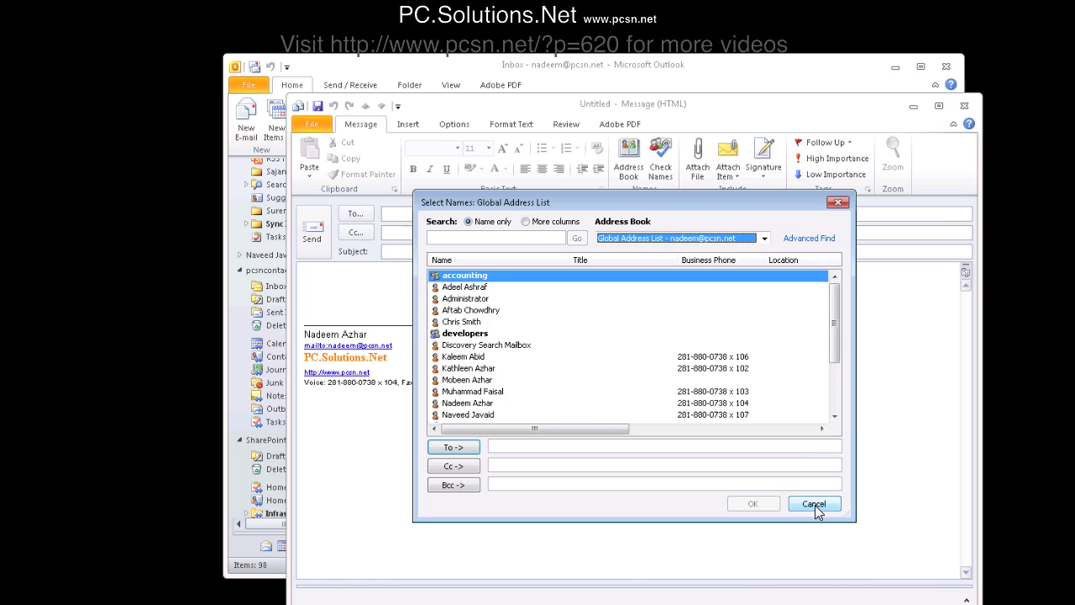
{"action": "left_click", "coordinate": [815, 504]}
{"action": "left_click", "coordinate": [963, 106]}
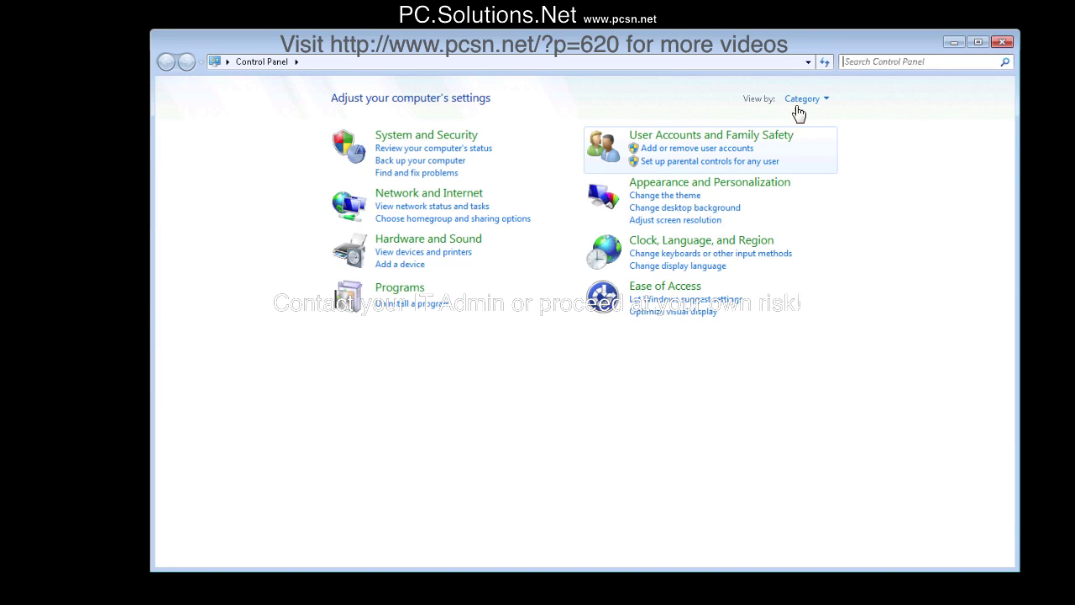
- Switch Control Panel's View by setting to Large icons to list all items
{"action": "left_click", "coordinate": [805, 100]}
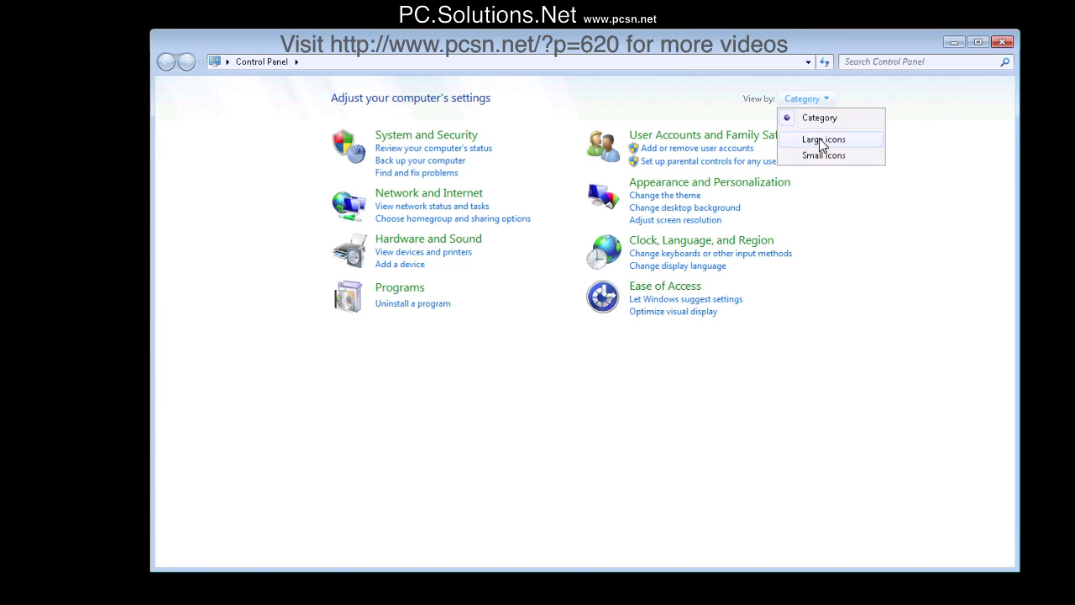
{"action": "left_click", "coordinate": [824, 140]}
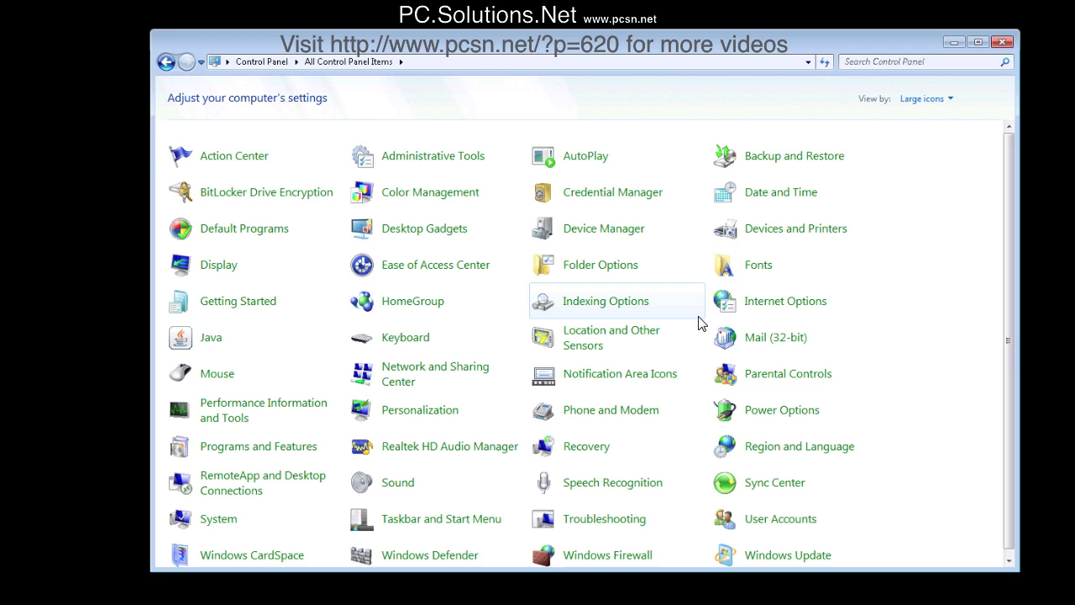
- From Mail (32-bit), open the Outlook profile's Exchange account for changing
{"action": "left_click", "coordinate": [756, 345]}
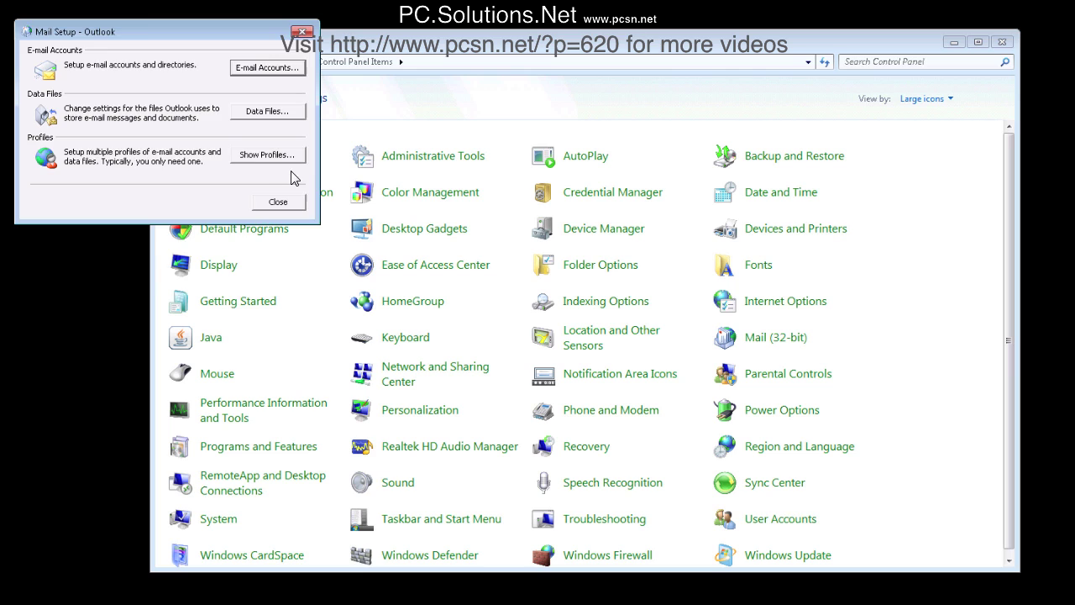
{"action": "left_click", "coordinate": [273, 159]}
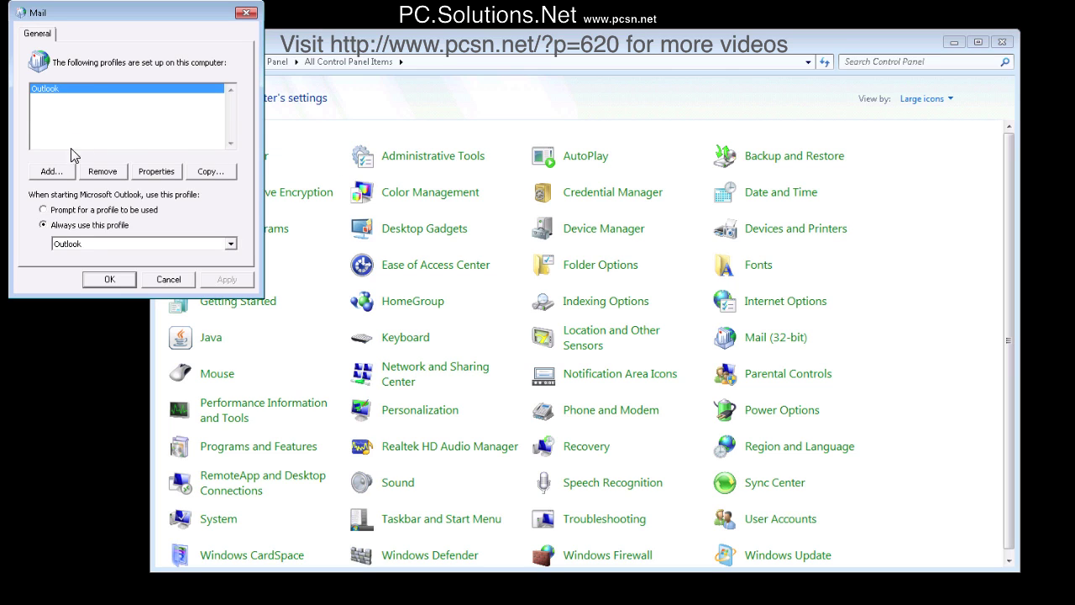
{"action": "left_click", "coordinate": [158, 172]}
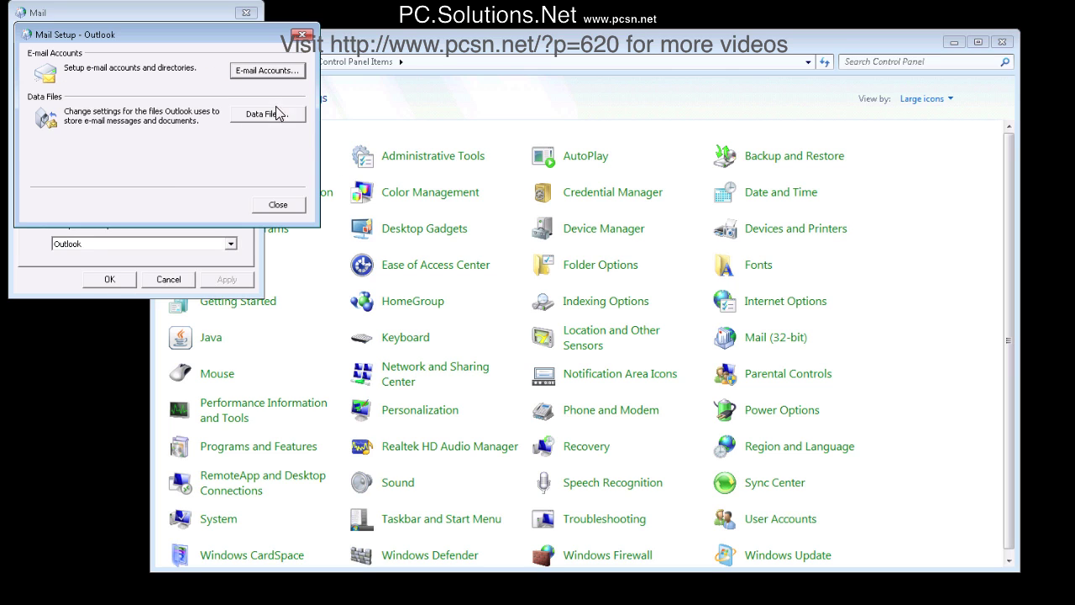
{"action": "left_click", "coordinate": [260, 74]}
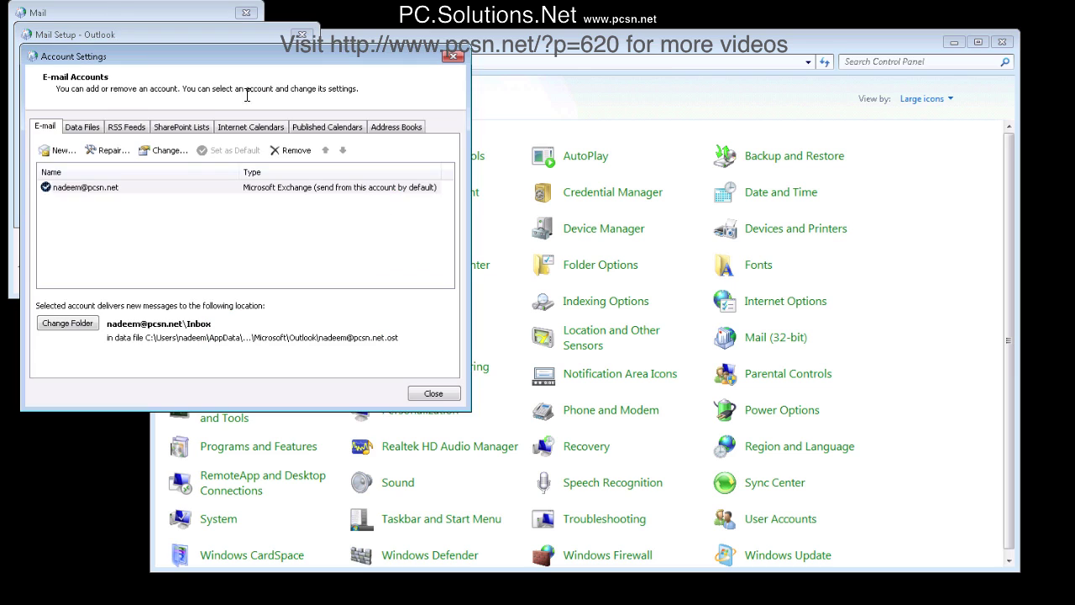
{"action": "left_click", "coordinate": [166, 150]}
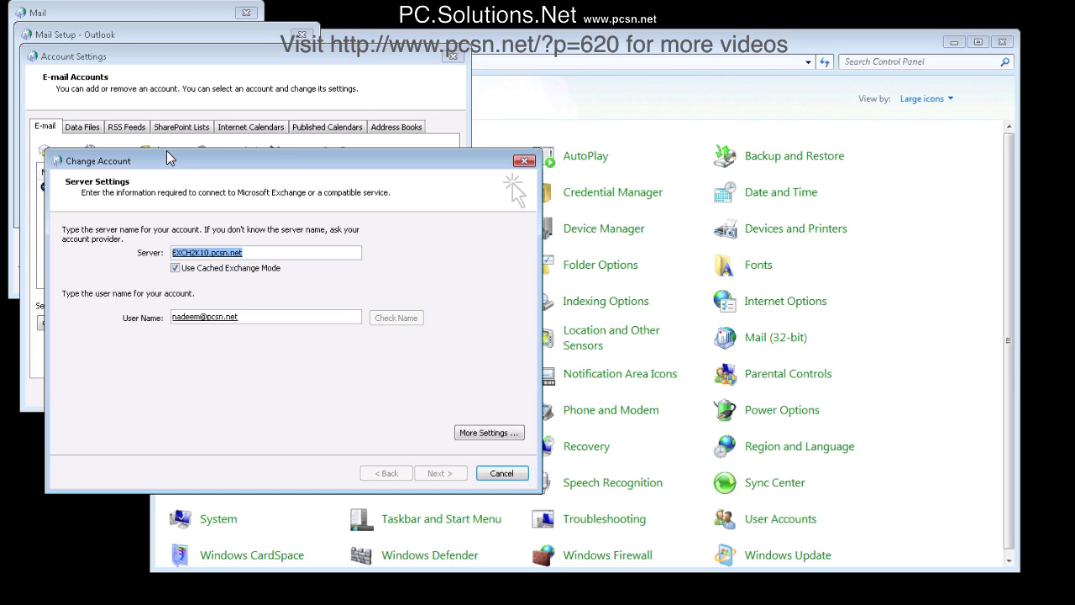
- Replace the account's user name with pcsncontacts and continue
{"action": "left_click", "coordinate": [254, 319]}
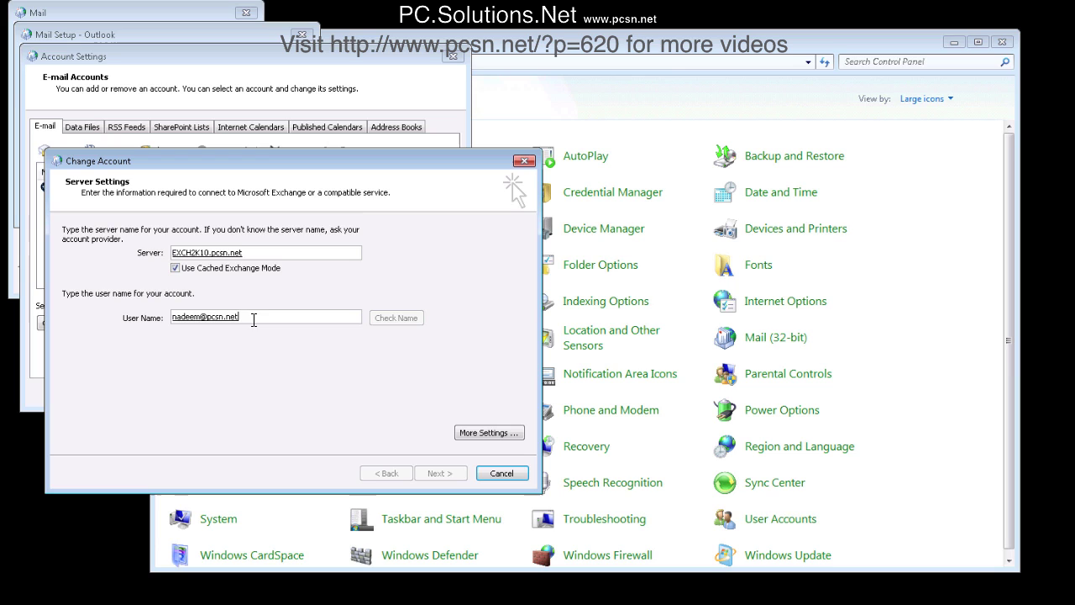
{"action": "left_click_drag", "start_coordinate": [239, 317], "coordinate": [171, 319]}
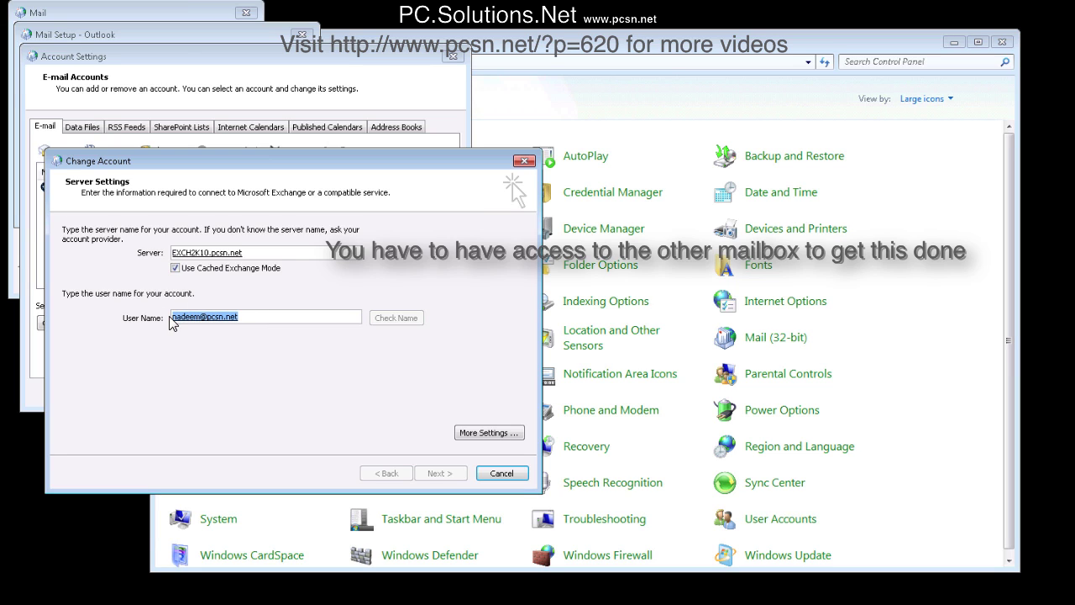
{"action": "type", "text": "pcsncontact"}
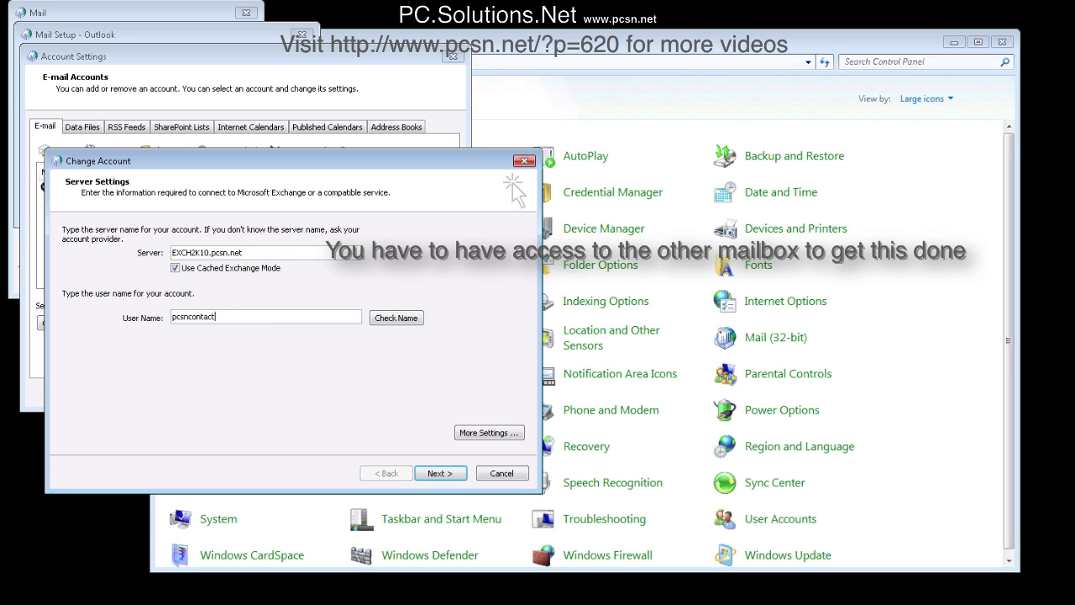
{"action": "type", "text": "s"}
{"action": "left_click", "coordinate": [436, 473]}
- Finish the account change, close all Mail setup windows, and relaunch Outlook 2010
{"action": "left_click", "coordinate": [437, 474]}
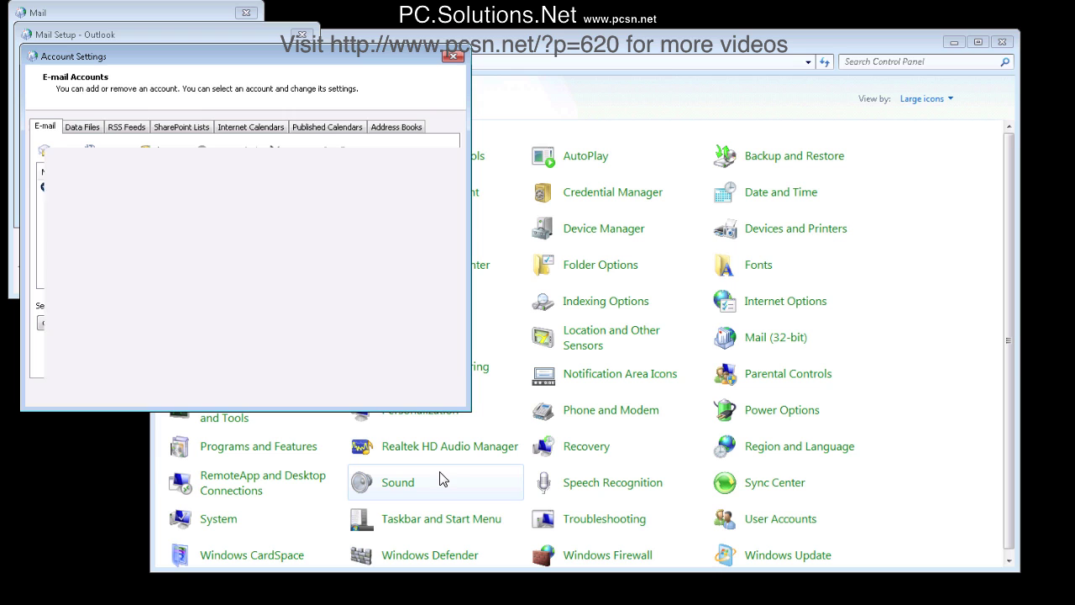
{"action": "left_click", "coordinate": [418, 394]}
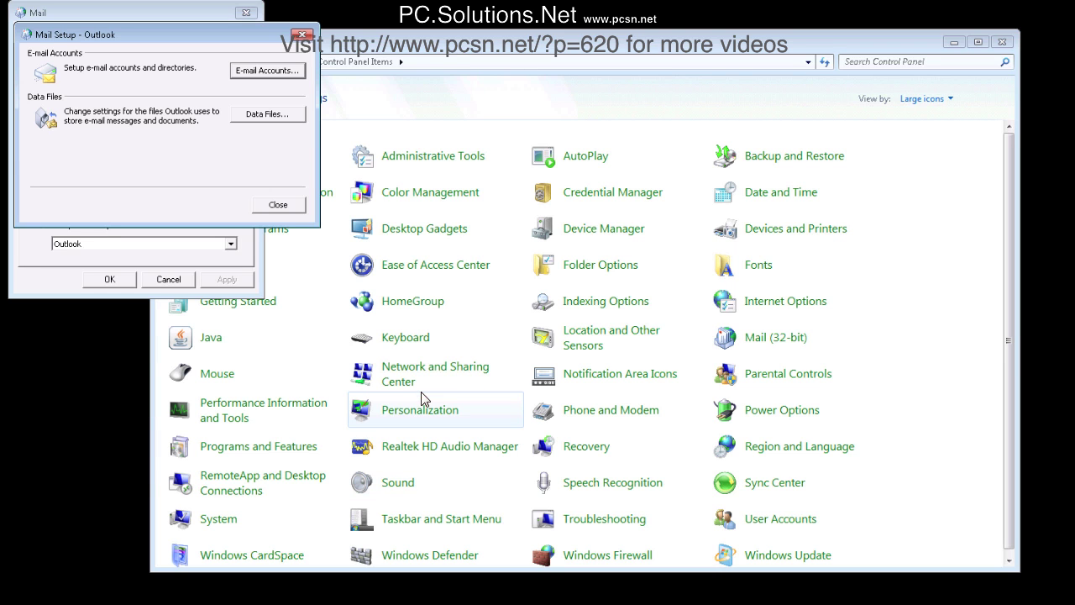
{"action": "left_click", "coordinate": [279, 209]}
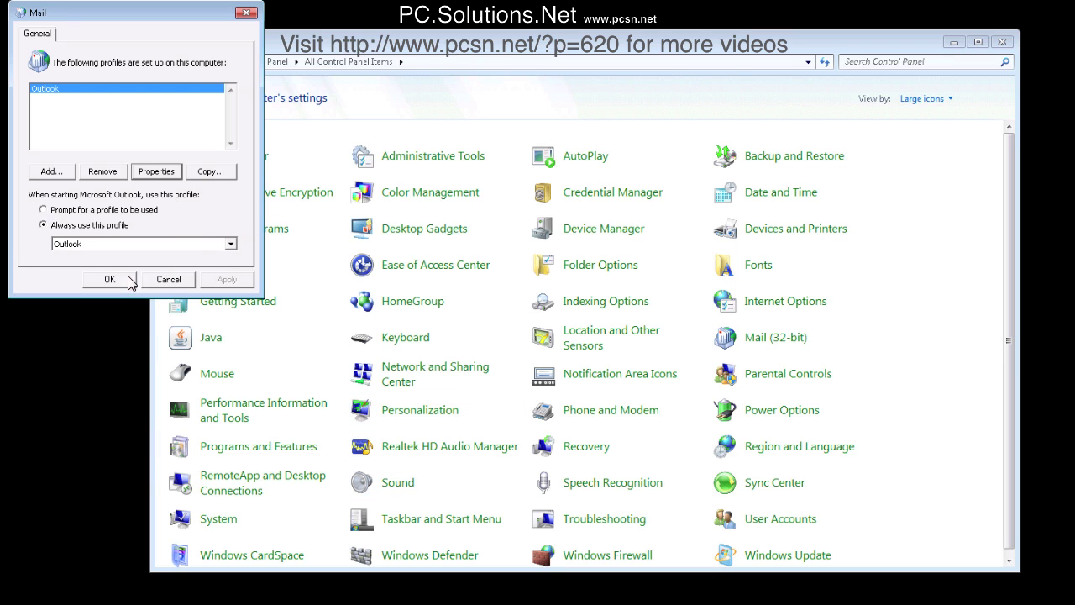
{"action": "left_click", "coordinate": [164, 277]}
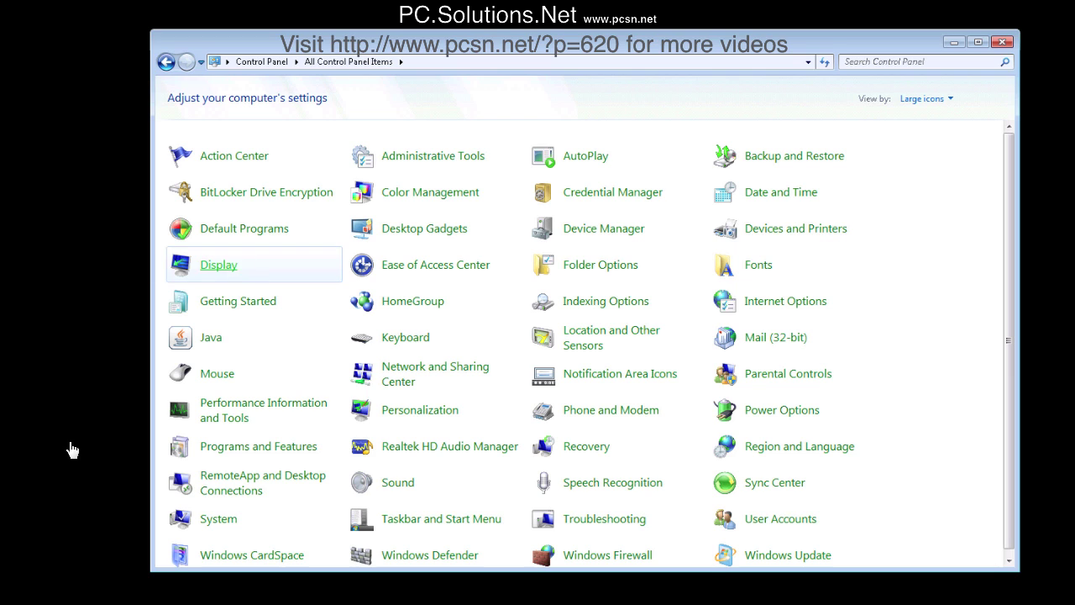
{"action": "key", "text": "super"}
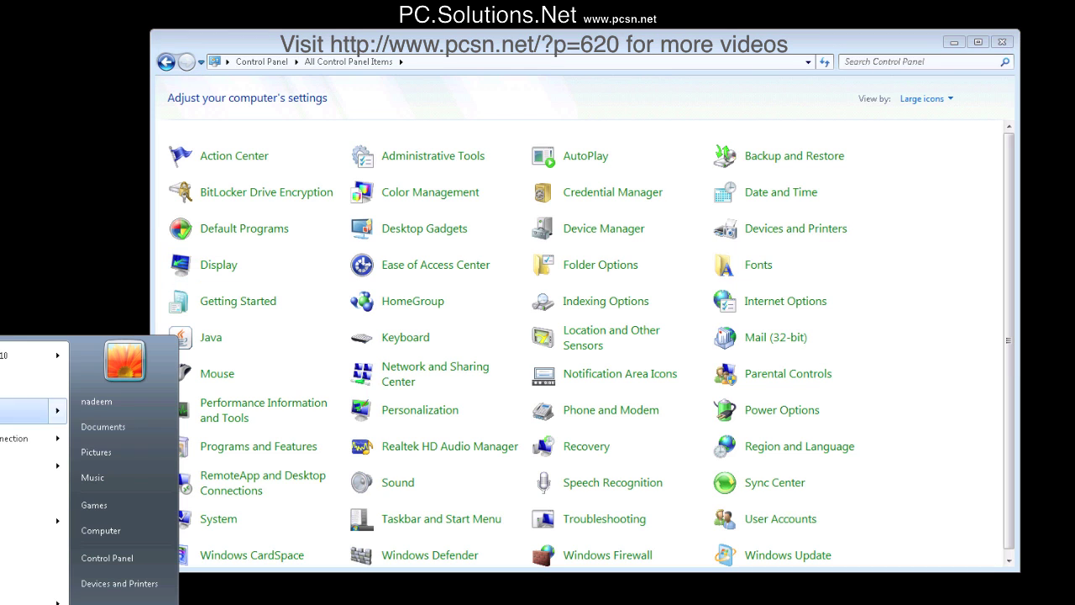
{"action": "left_click", "coordinate": [9, 355]}
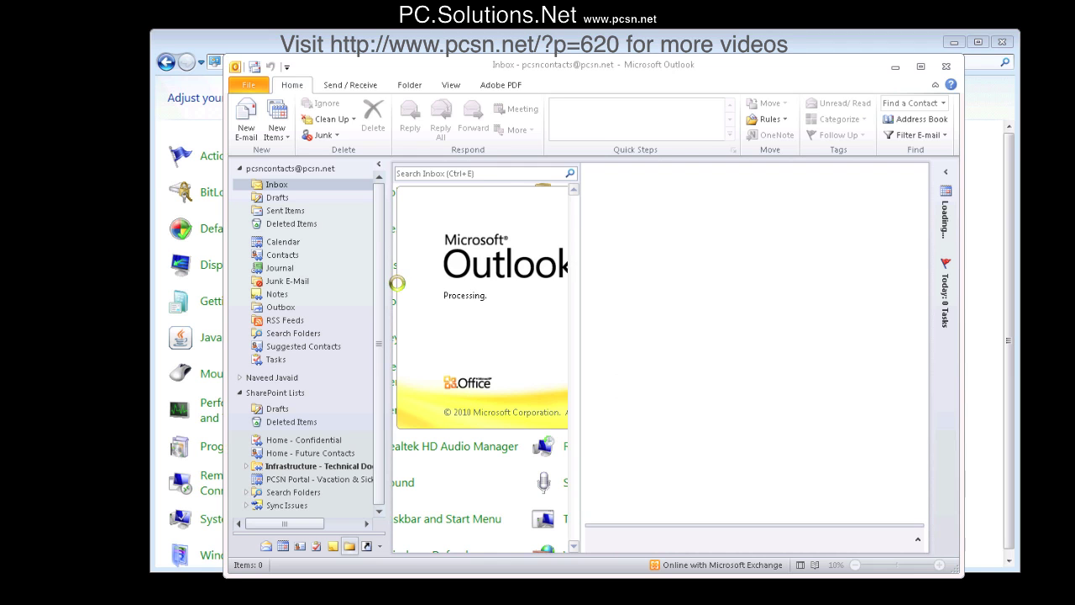
- Open the Properties of the shared mailbox's Contacts folder
{"action": "left_click", "coordinate": [300, 546]}
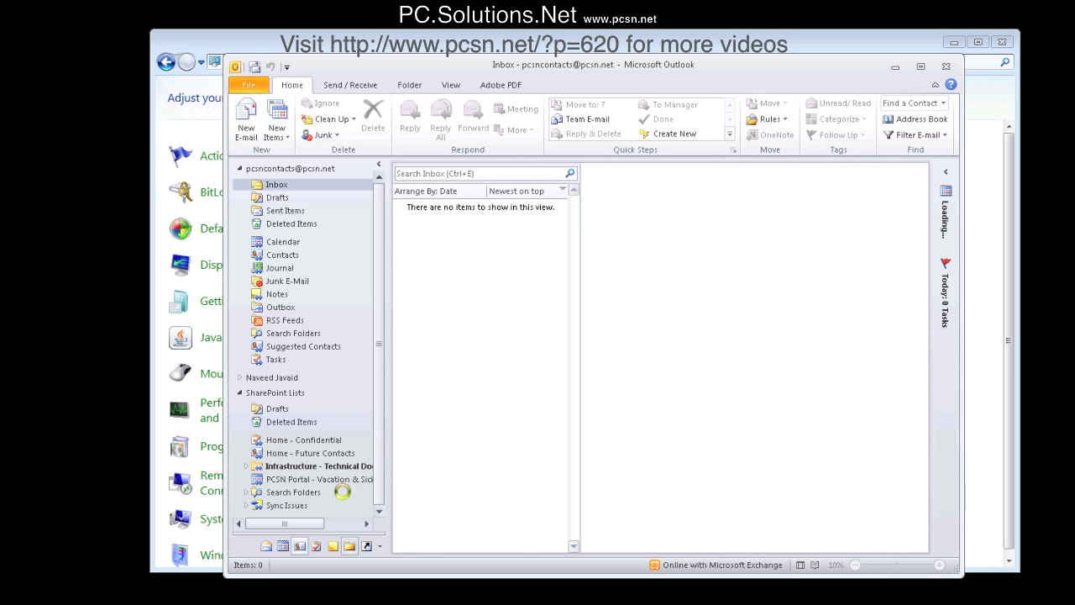
{"action": "right_click", "coordinate": [277, 257]}
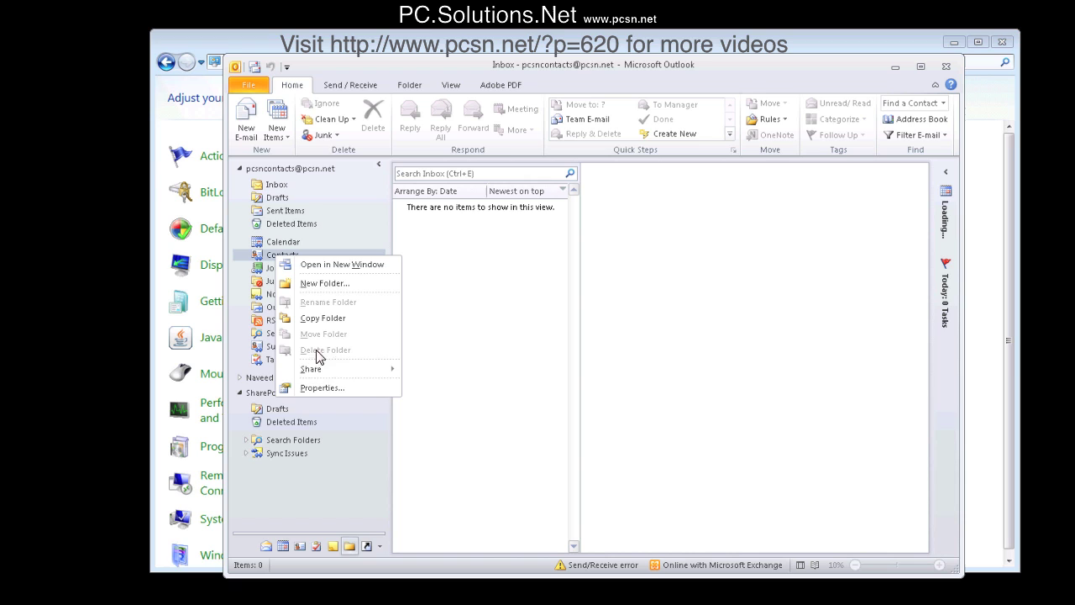
{"action": "left_click", "coordinate": [312, 389]}
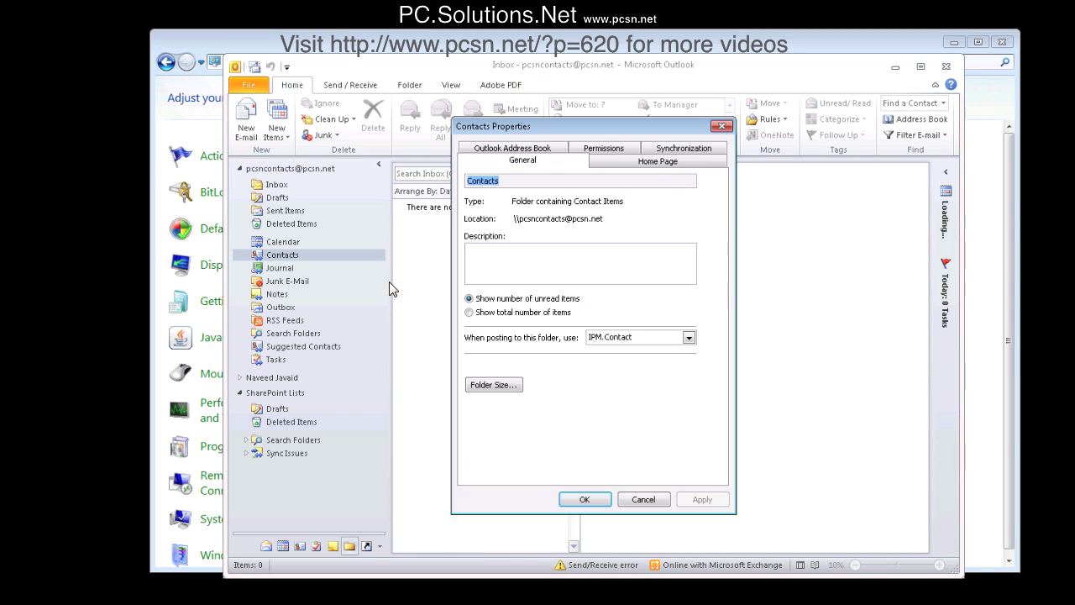
- Rename the address book to PCSNContacts and show it as an e-mail Address Book
{"action": "left_click", "coordinate": [520, 152]}
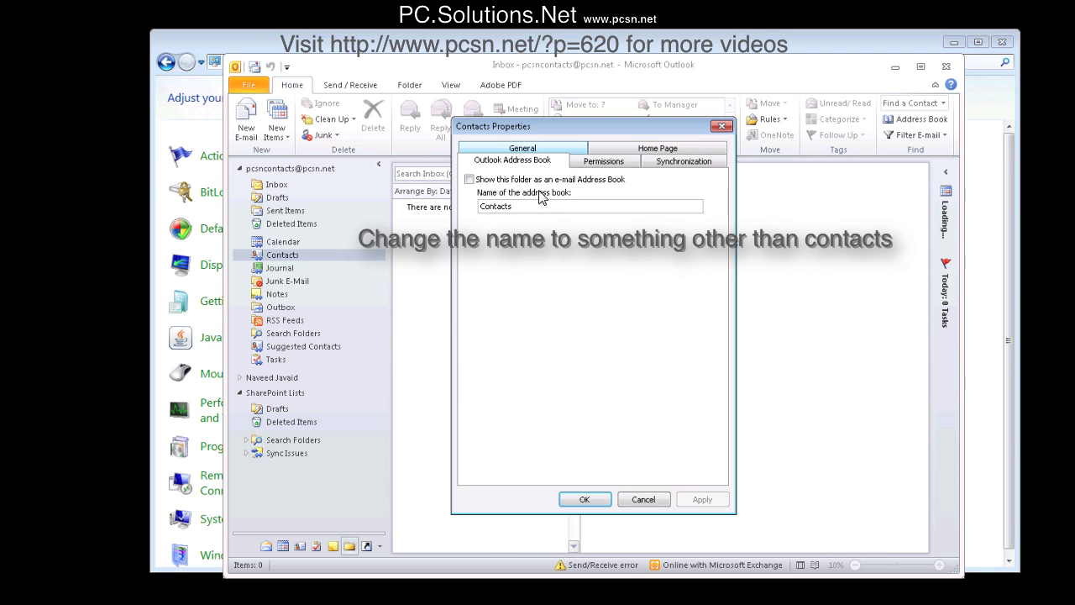
{"action": "double_click", "coordinate": [484, 208]}
{"action": "key", "text": "Home"}
{"action": "type", "text": "PCSN"}
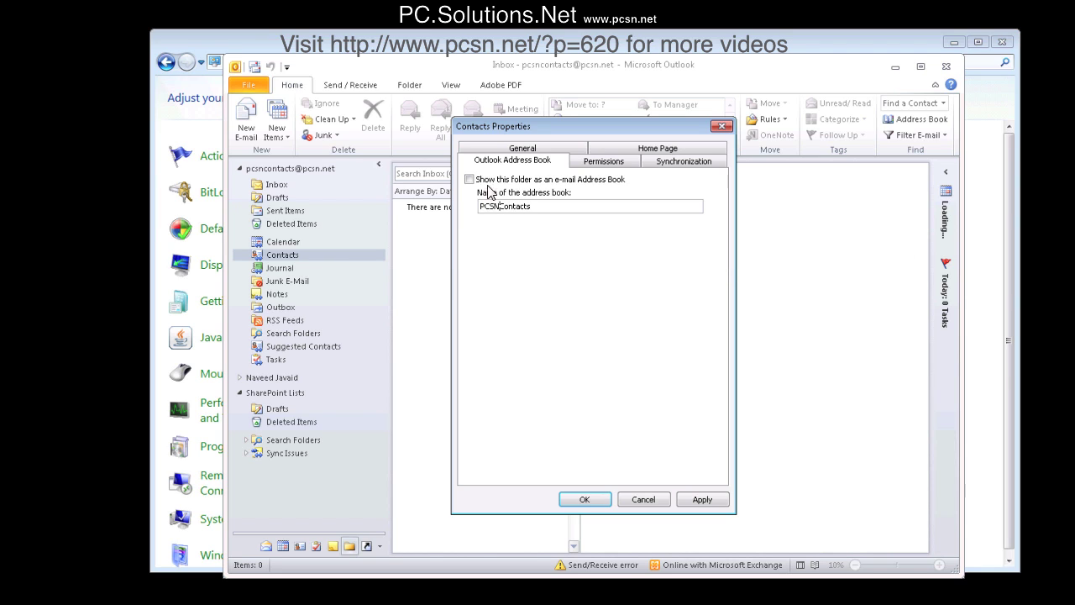
{"action": "left_click", "coordinate": [470, 180]}
{"action": "left_click", "coordinate": [584, 499]}
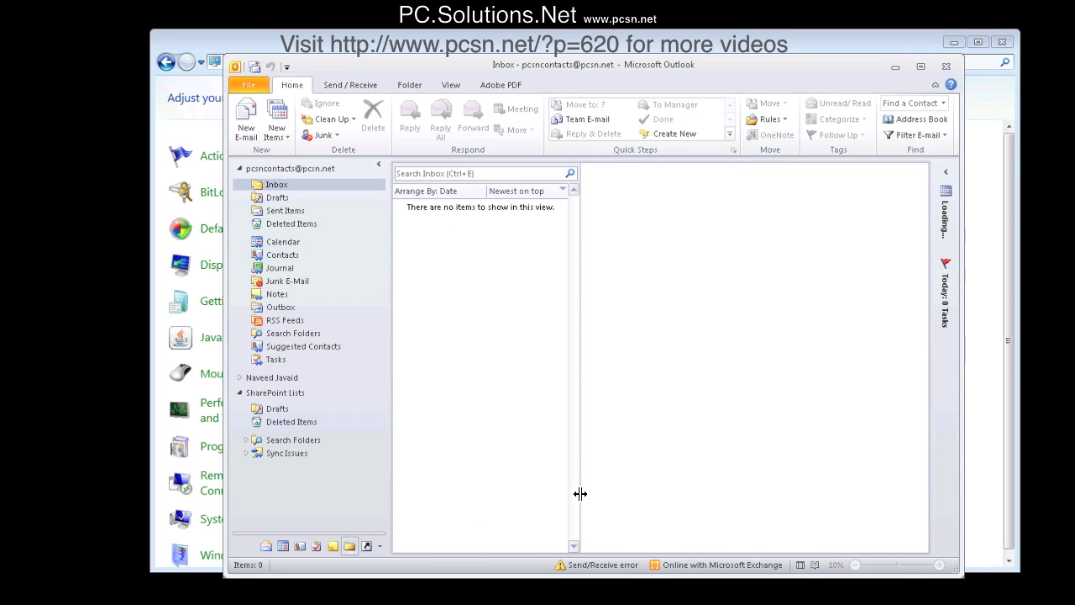
- Close Outlook and bring up the Mail profiles list in Control Panel
{"action": "left_click", "coordinate": [948, 67]}
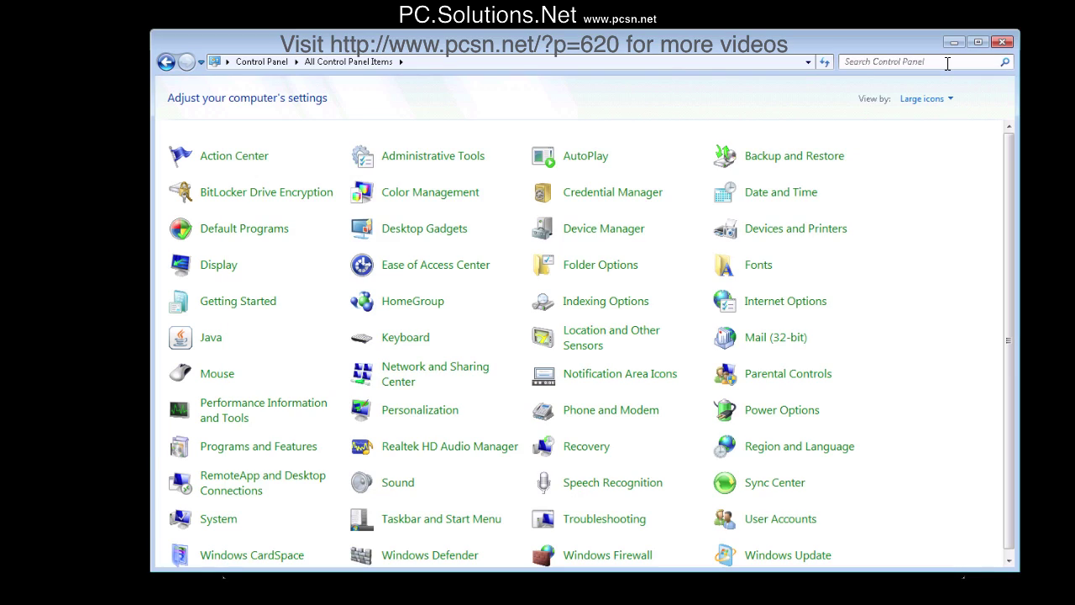
{"action": "left_click", "coordinate": [761, 345]}
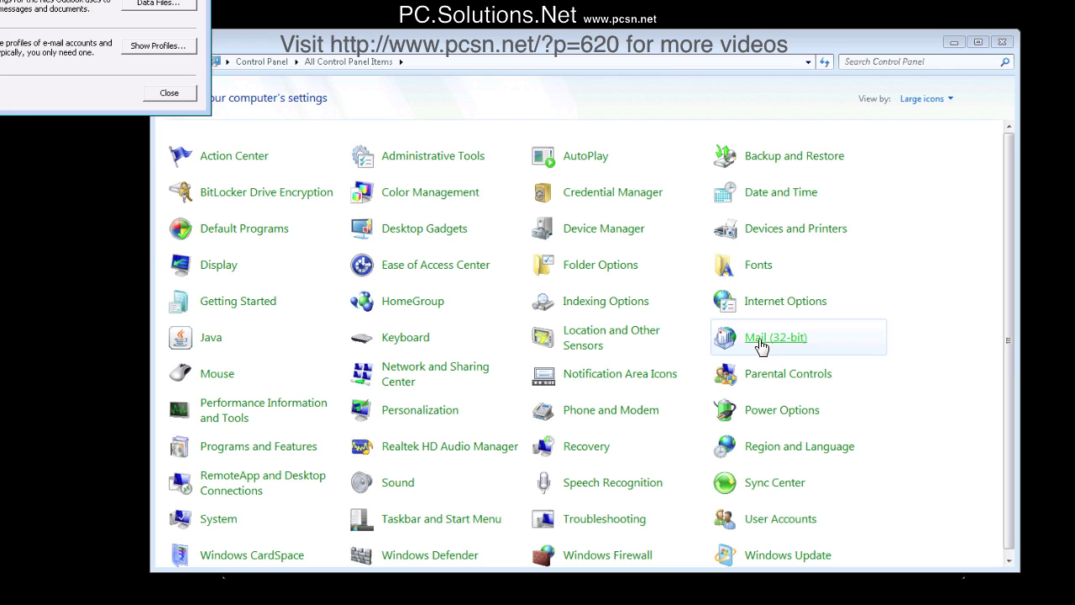
{"action": "left_click", "coordinate": [158, 46]}
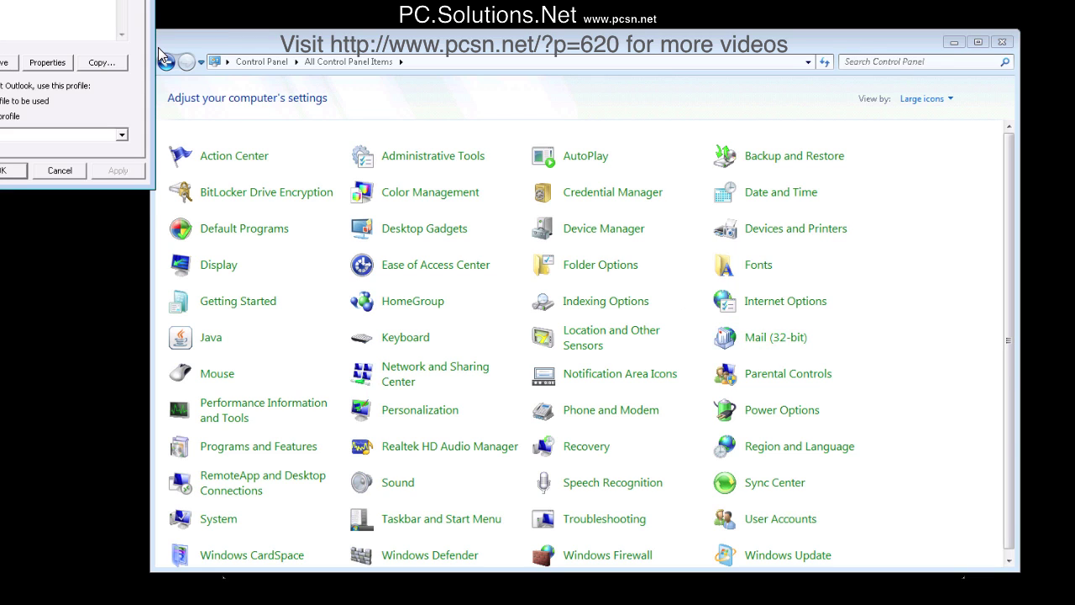
{"action": "left_click_drag", "start_coordinate": [30, 1], "coordinate": [183, 74]}
- Open the Outlook profile's e-mail accounts, keep the old mailbox data, and select the Exchange account
{"action": "left_click", "coordinate": [213, 235]}
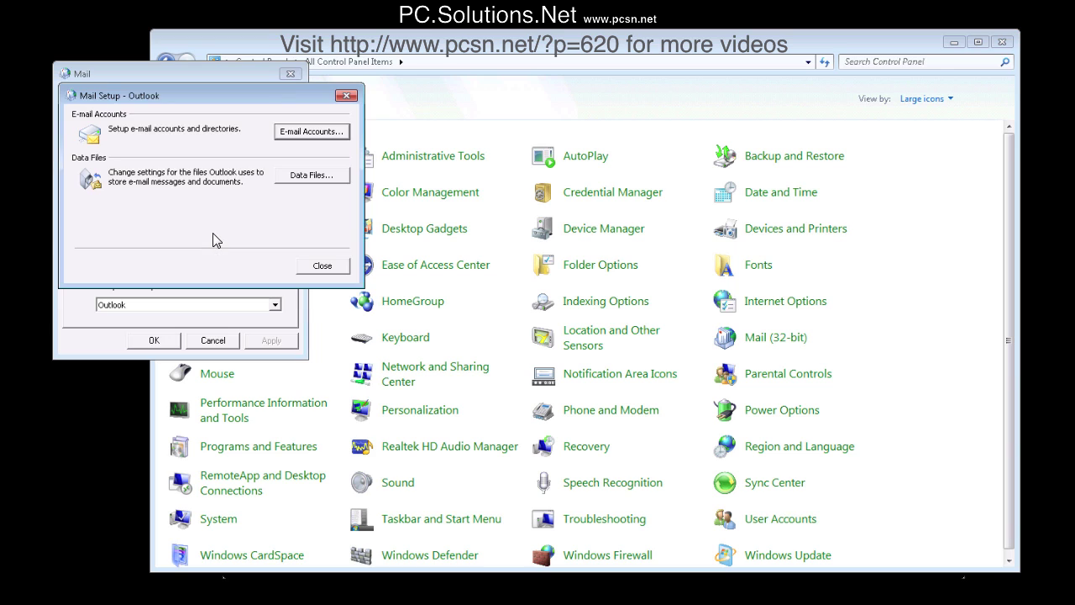
{"action": "left_click", "coordinate": [307, 133]}
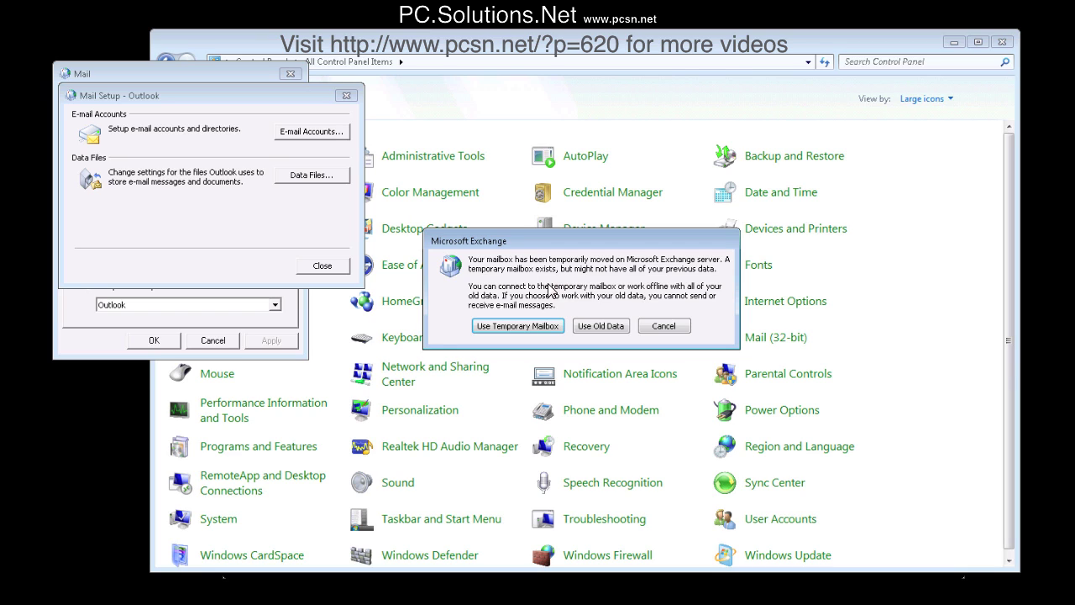
{"action": "left_click", "coordinate": [596, 326]}
{"action": "left_click", "coordinate": [151, 248]}
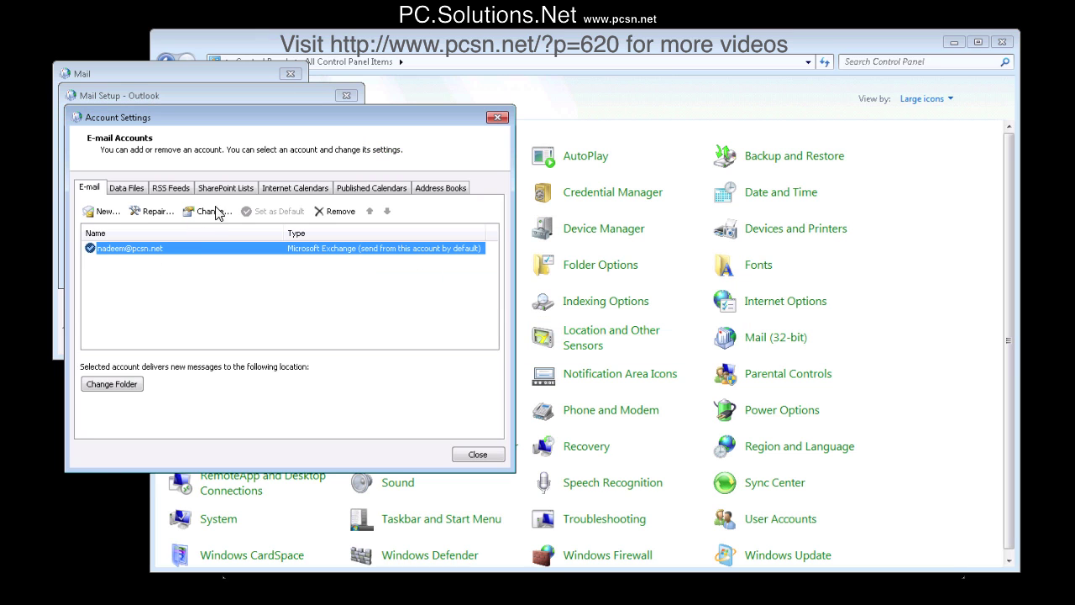
- Change the Exchange account's user name back to the original user's e-mail address
{"action": "left_click", "coordinate": [215, 212]}
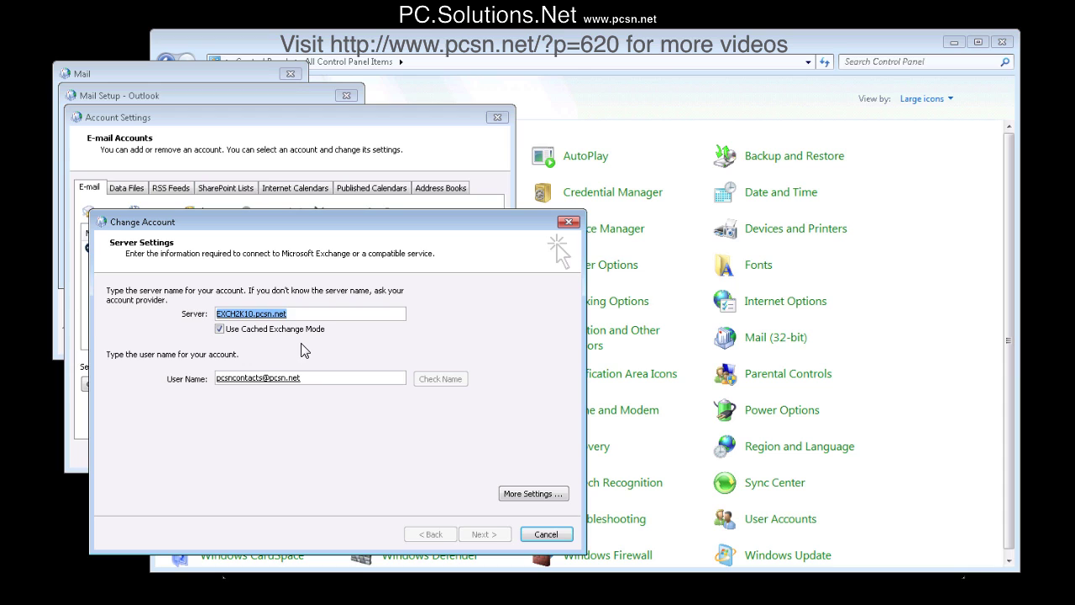
{"action": "left_click", "coordinate": [315, 378]}
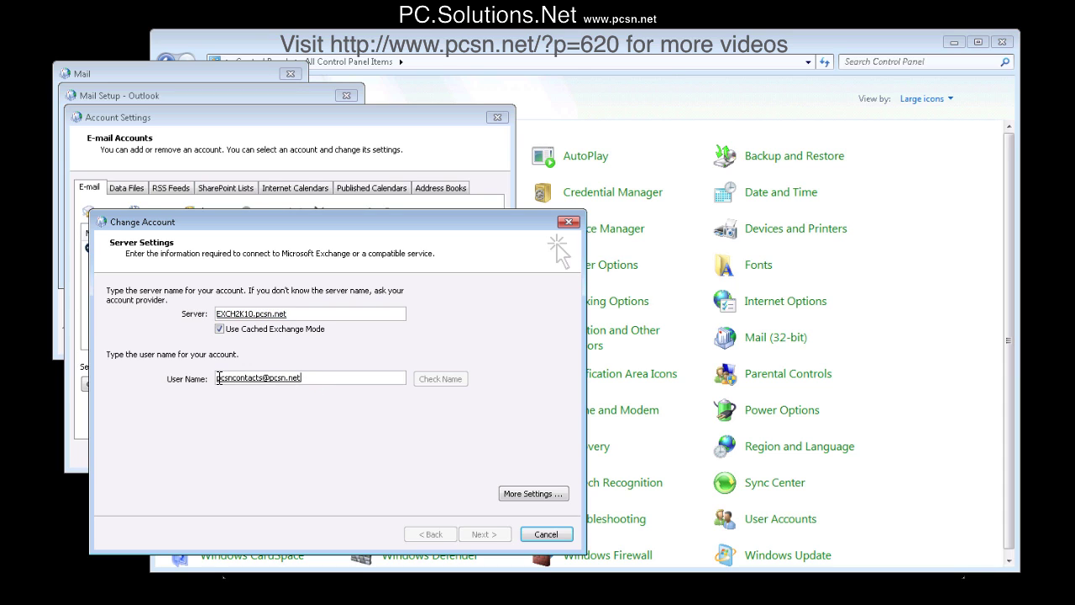
{"action": "double_click", "coordinate": [263, 380]}
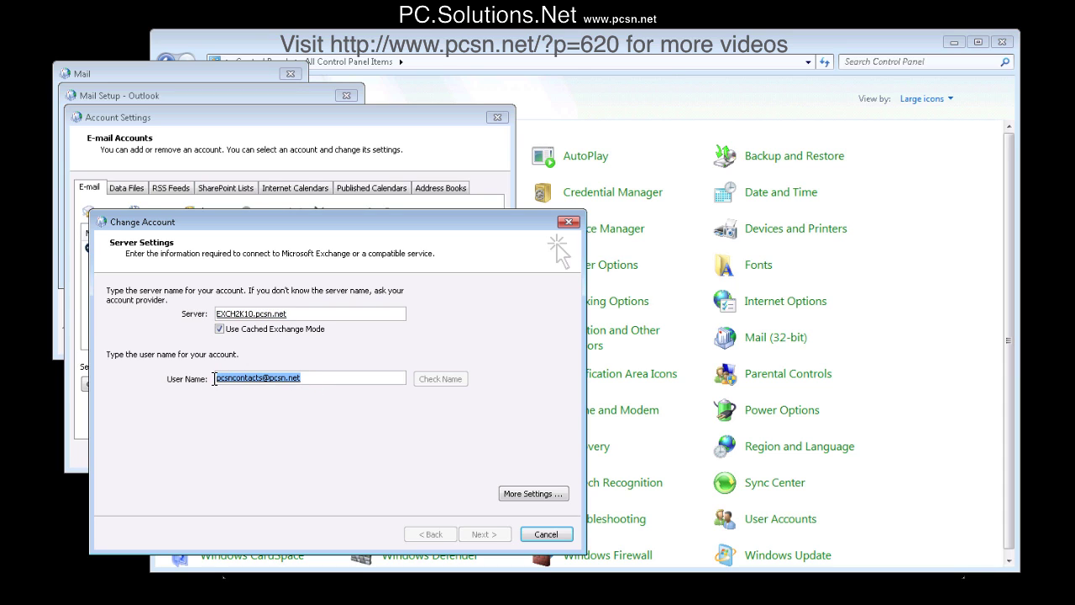
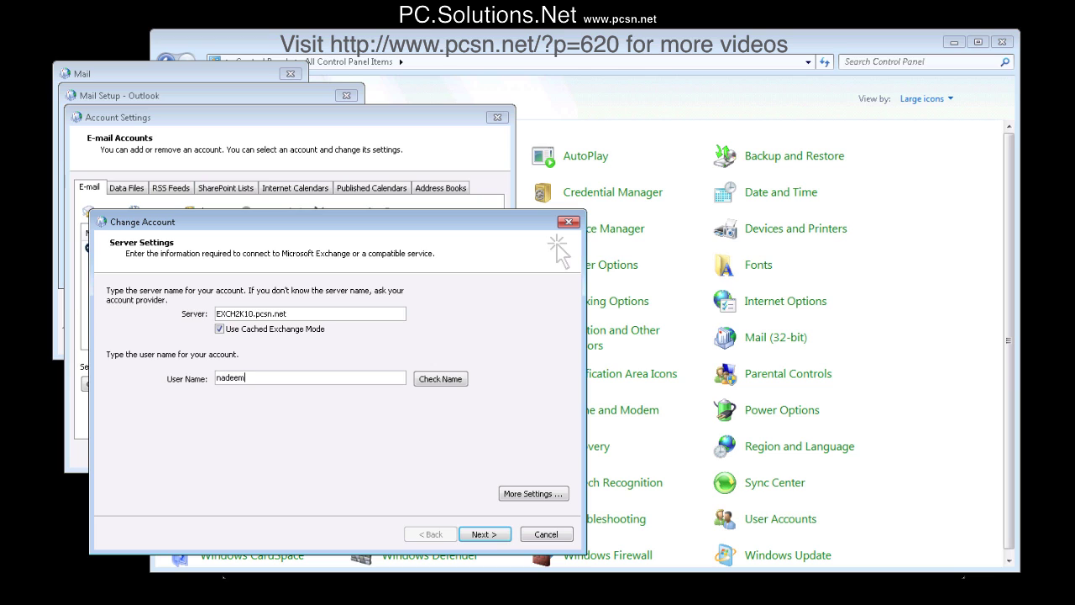
- Review the Advanced extra settings without saving, then verify the server and user name resolve
{"action": "left_click", "coordinate": [531, 496]}
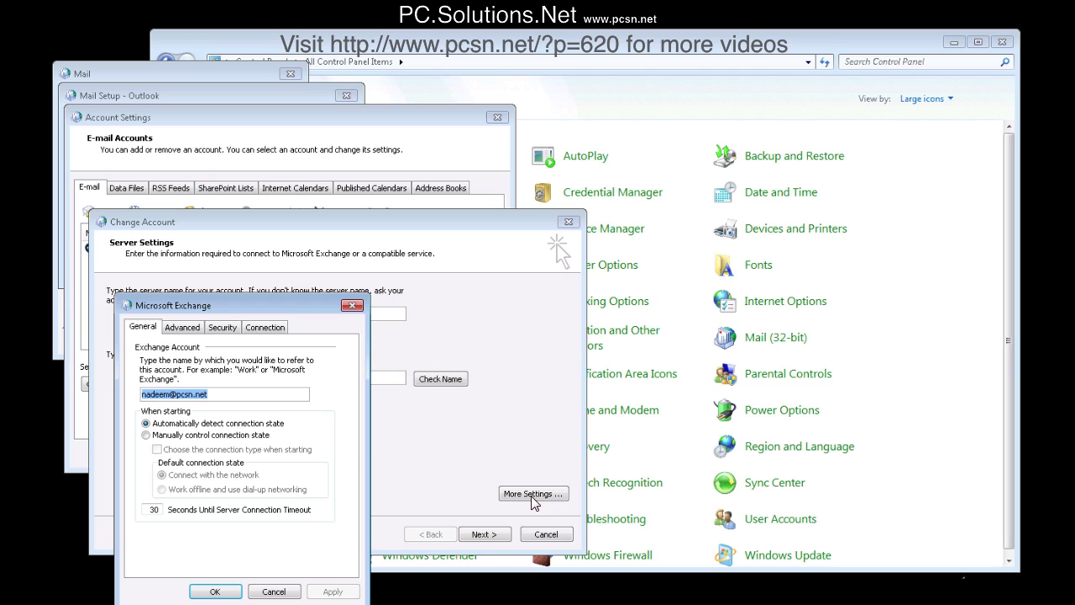
{"action": "left_click", "coordinate": [182, 327]}
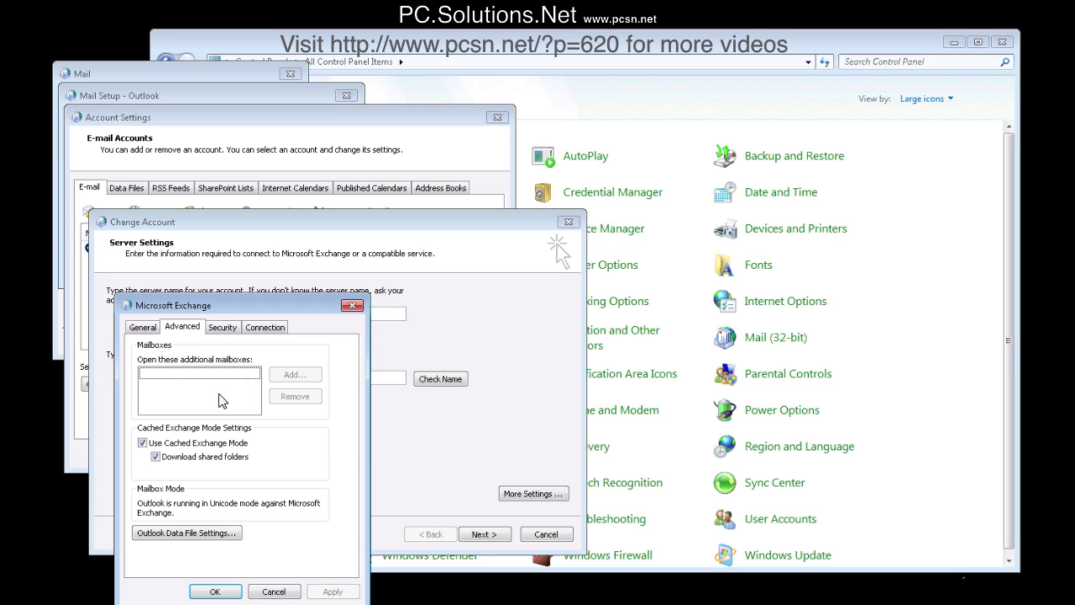
{"action": "left_click", "coordinate": [273, 593]}
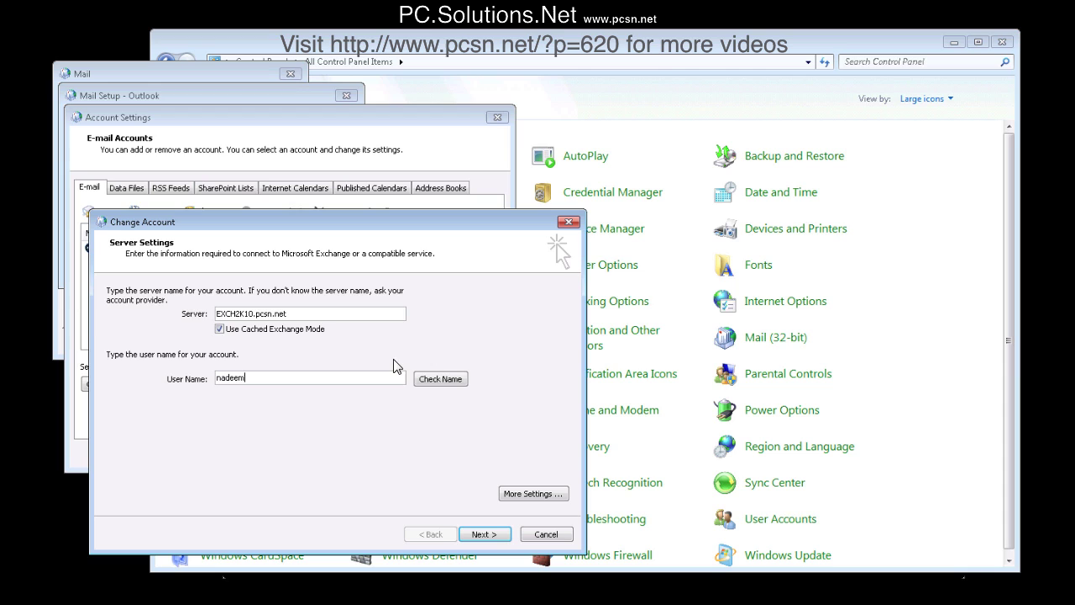
{"action": "left_click", "coordinate": [437, 379]}
- Add pcsncontacts as an additional mailbox in the Exchange account's Advanced settings
{"action": "left_click", "coordinate": [537, 495]}
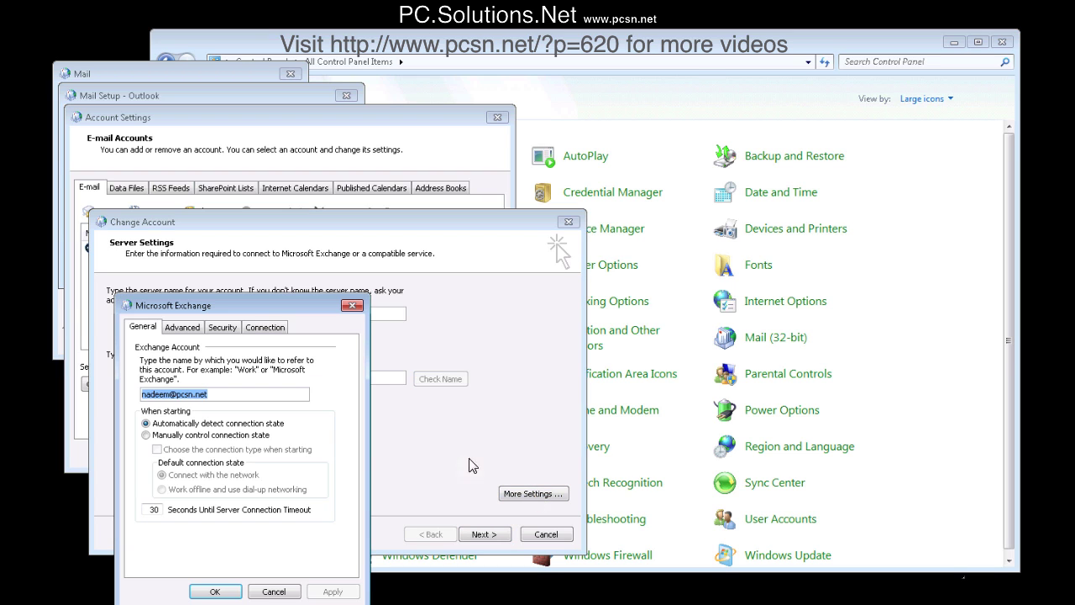
{"action": "left_click", "coordinate": [183, 328]}
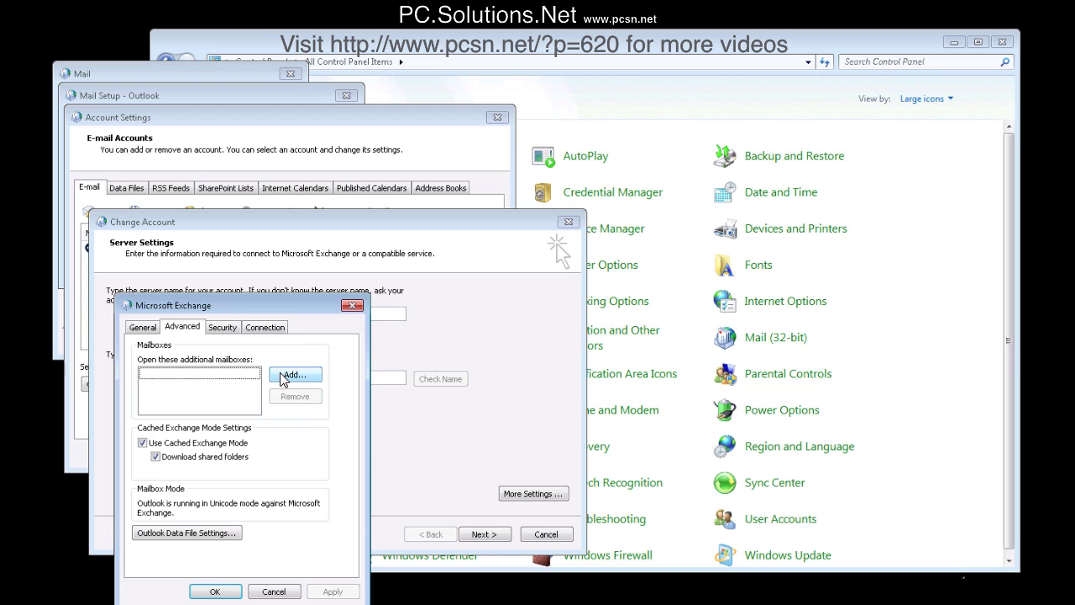
{"action": "left_click", "coordinate": [294, 375]}
{"action": "type", "text": "pcsncontacts"}
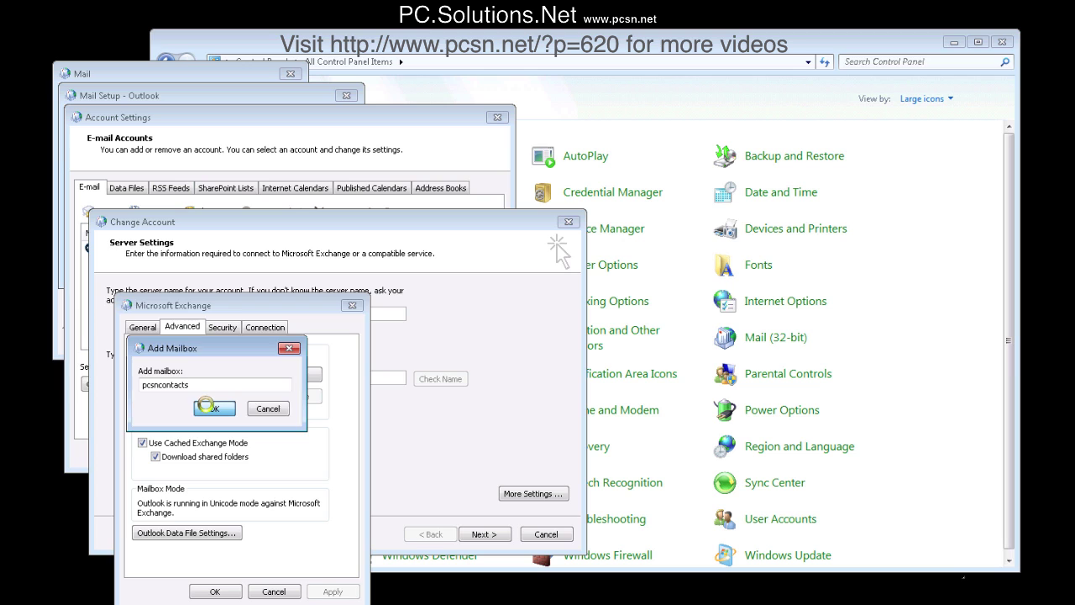
{"action": "left_click", "coordinate": [209, 409]}
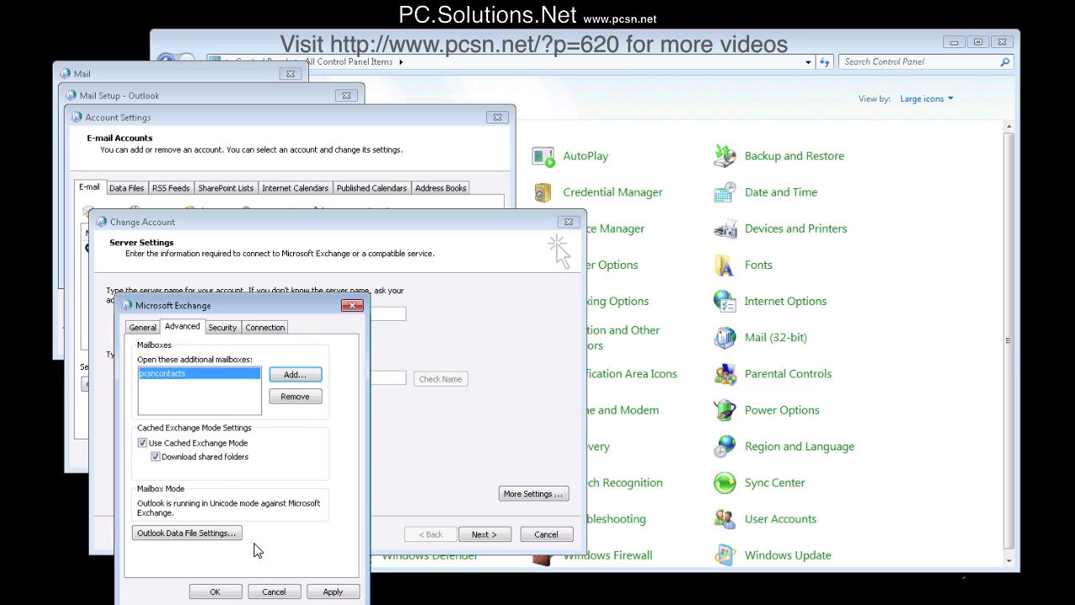
{"action": "left_click", "coordinate": [217, 593]}
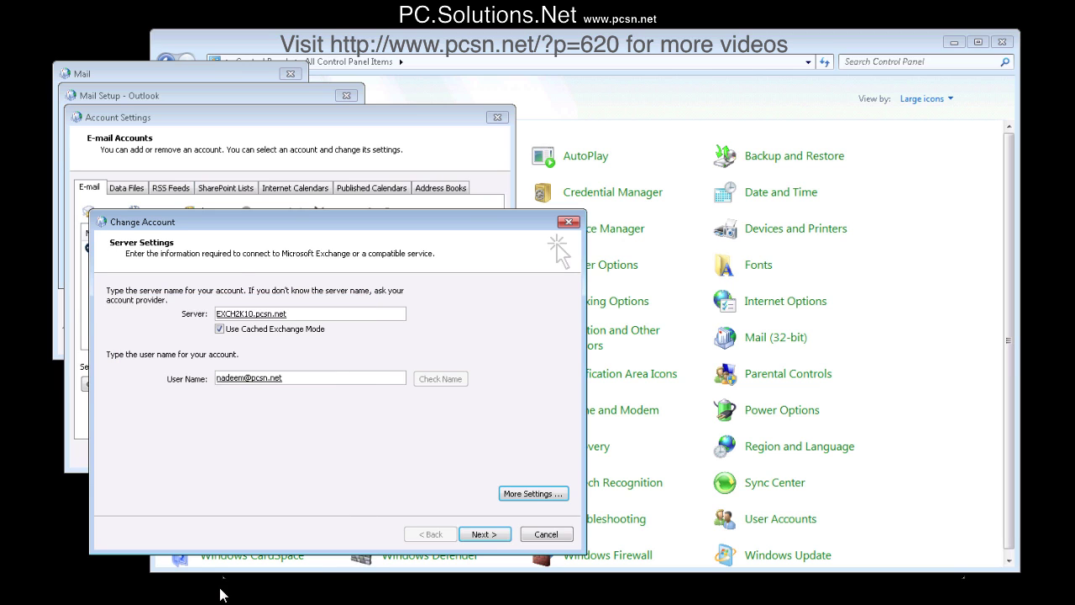
- Finish the account change and close Account Settings and Mail Setup
{"action": "left_click", "coordinate": [486, 535]}
{"action": "left_click", "coordinate": [486, 535]}
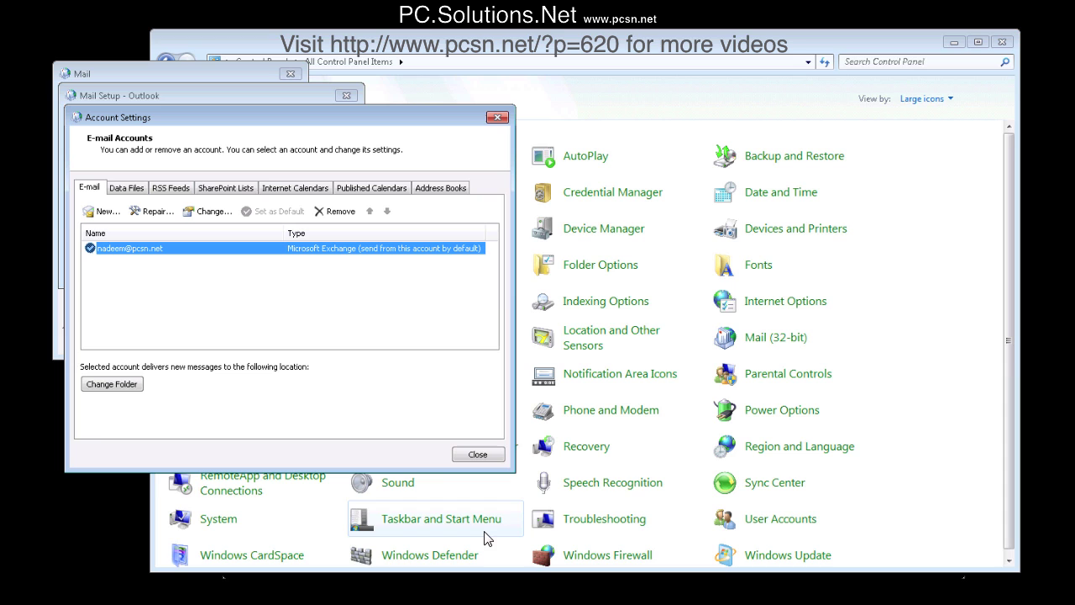
{"action": "left_click", "coordinate": [476, 453]}
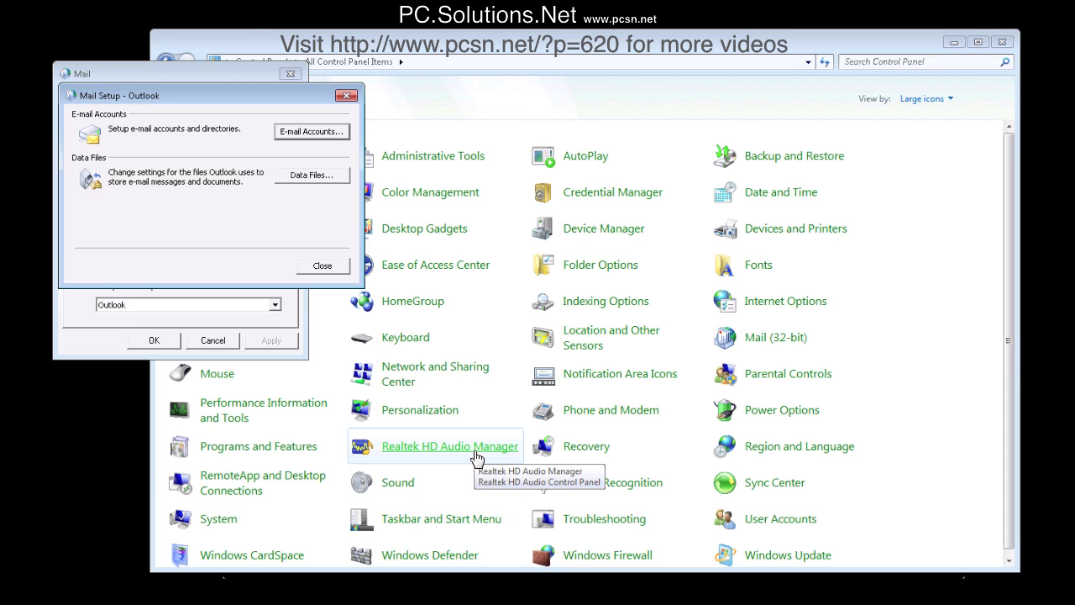
{"action": "left_click", "coordinate": [322, 265]}
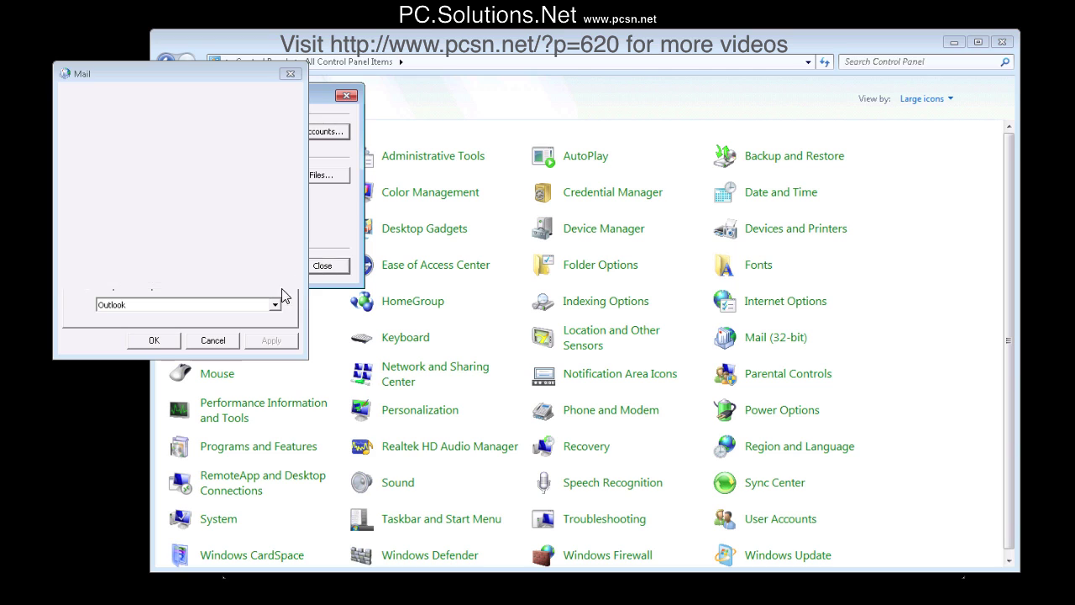
- Close the Mail profiles window, relaunch Outlook 2010, and continue past the mailbox-moved warning
{"action": "left_click", "coordinate": [156, 341]}
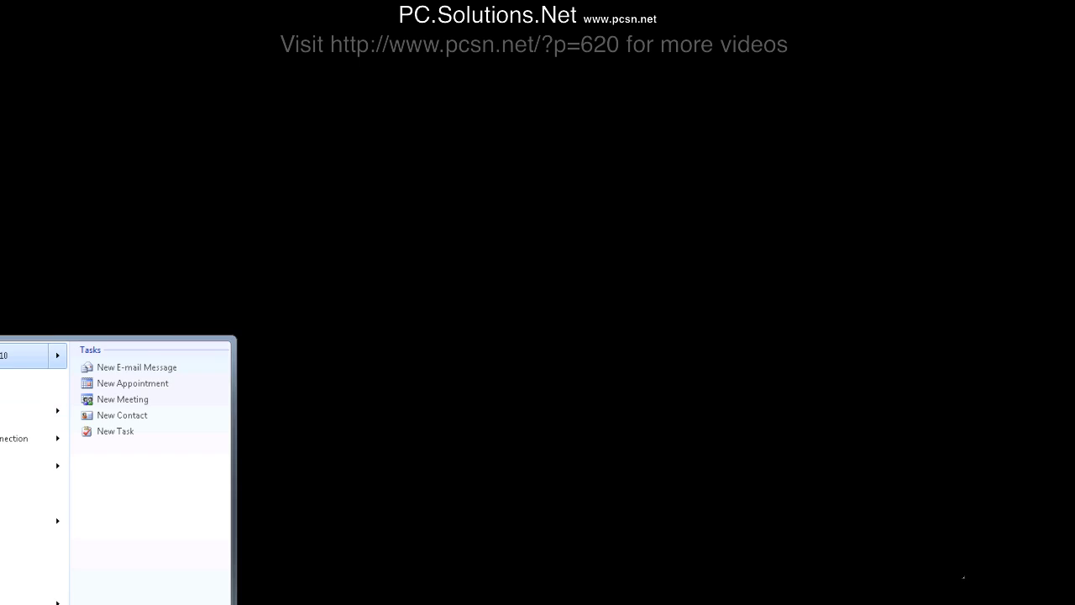
{"action": "left_click", "coordinate": [25, 355]}
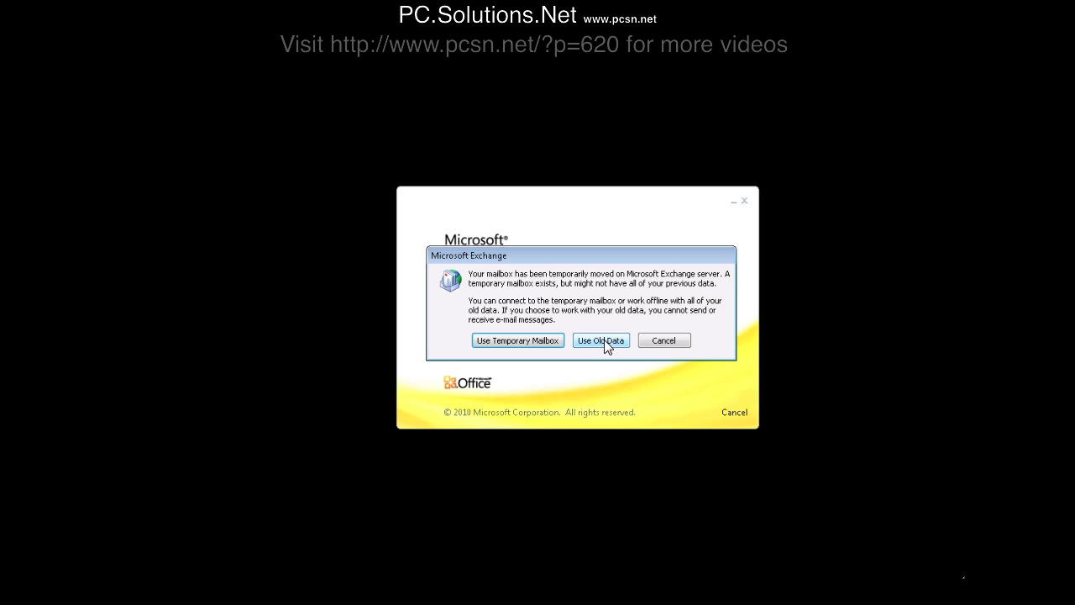
{"action": "left_click", "coordinate": [533, 341]}
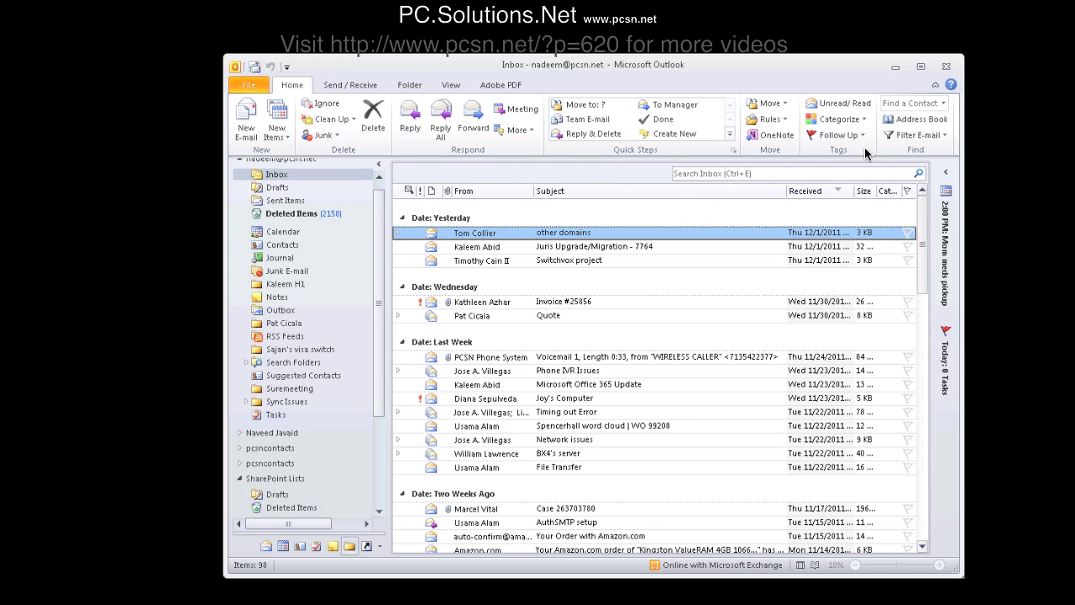
{"action": "left_click", "coordinate": [904, 125]}
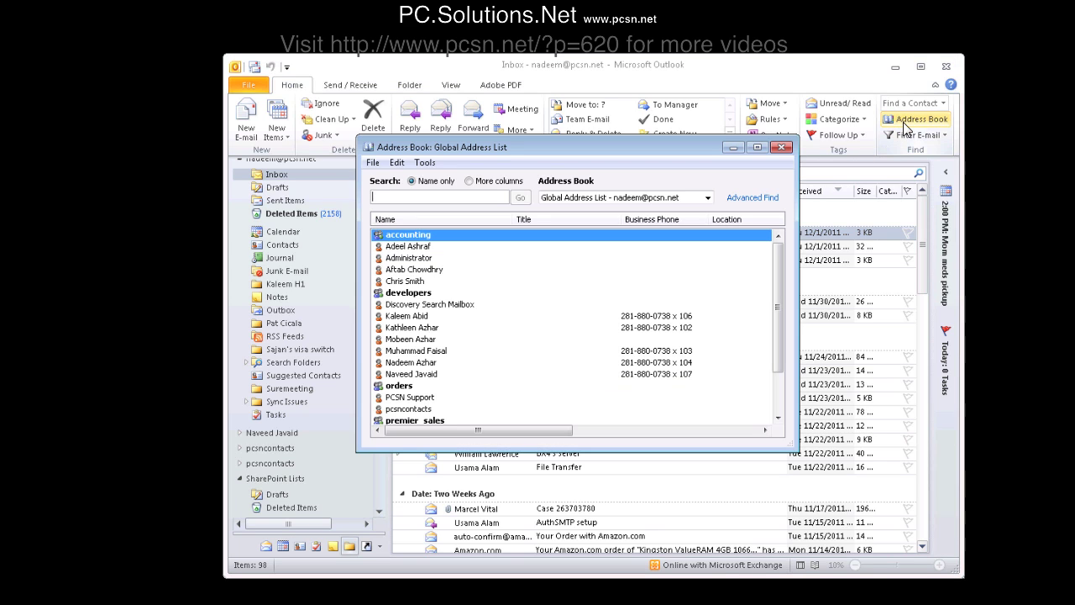
{"action": "left_click", "coordinate": [700, 200]}
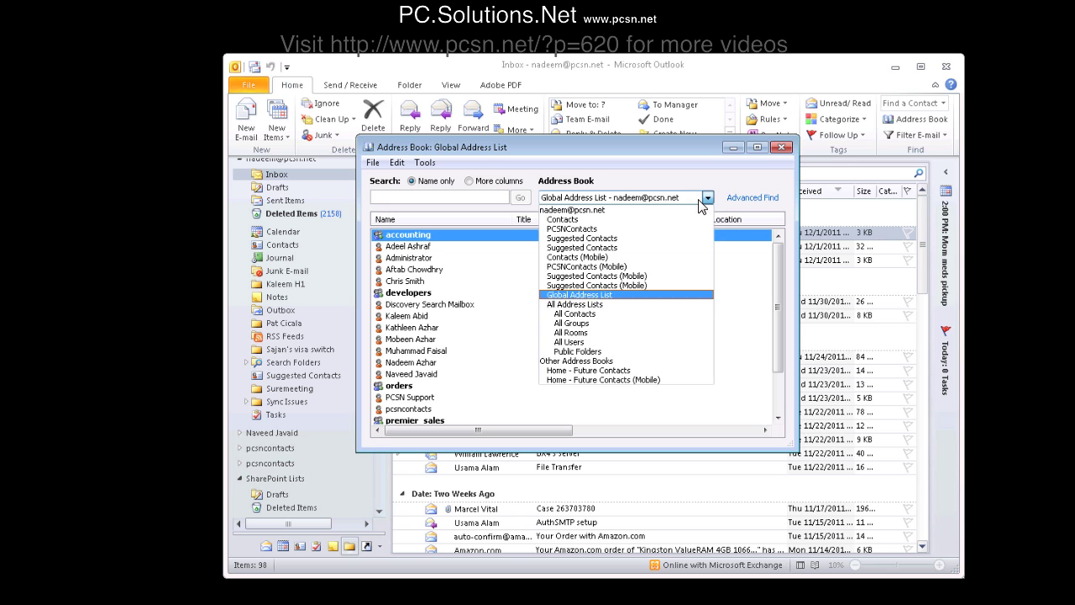
{"action": "left_click", "coordinate": [576, 233]}
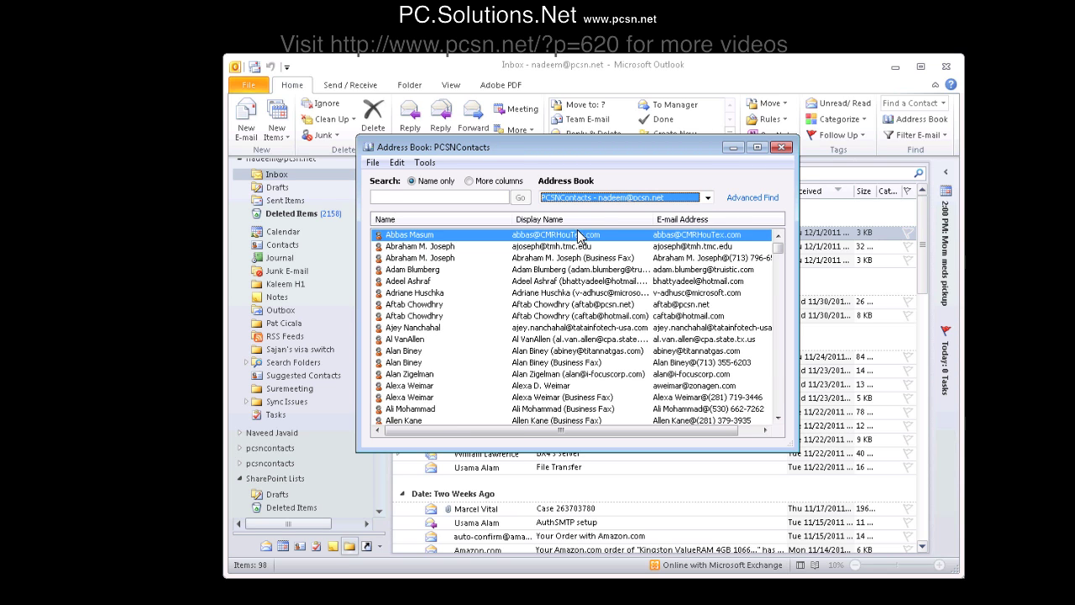
{"action": "left_click", "coordinate": [781, 147]}
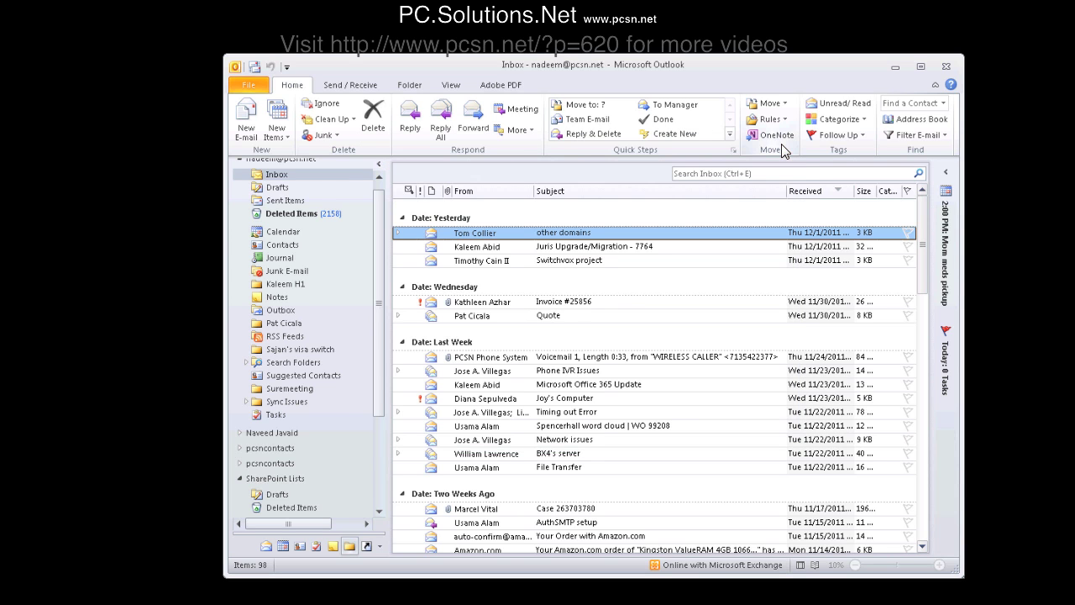
{"action": "left_click", "coordinate": [246, 119]}
{"action": "left_click", "coordinate": [355, 214]}
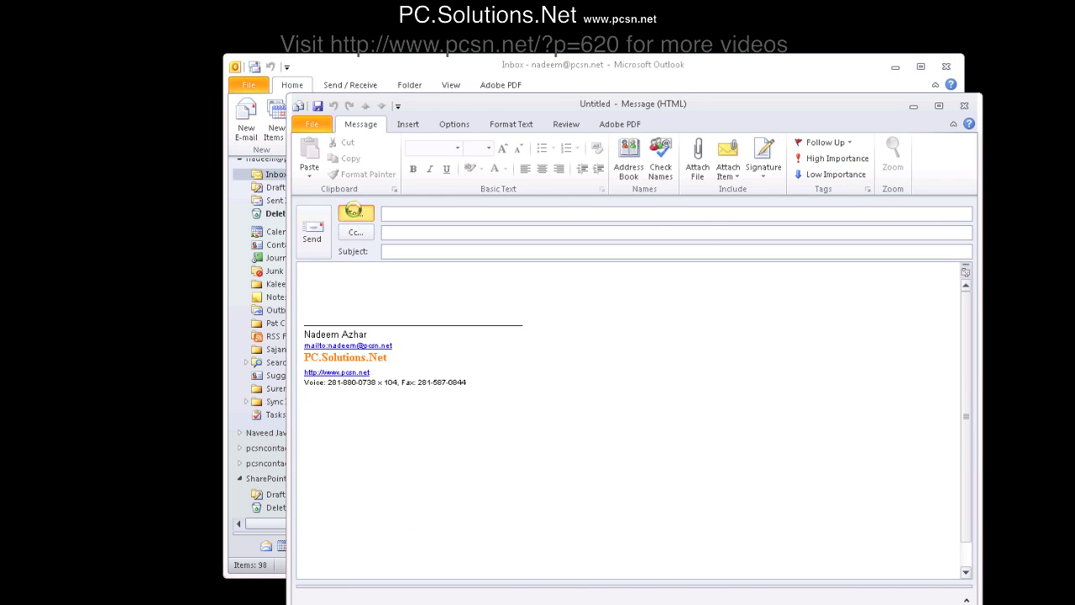
{"action": "left_click", "coordinate": [763, 238]}
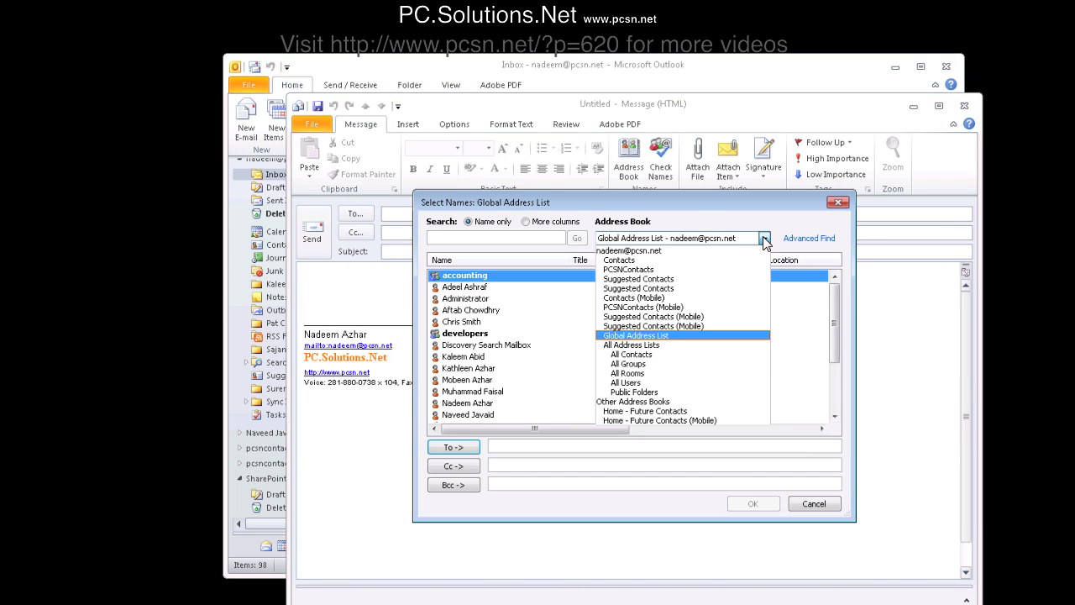
{"action": "left_click", "coordinate": [631, 270]}
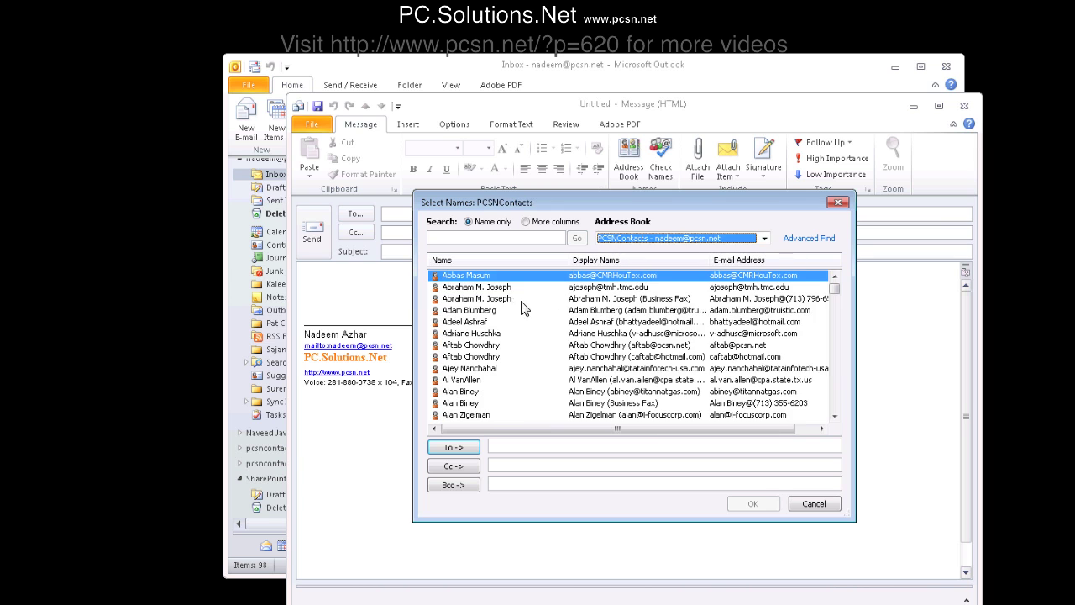
{"action": "left_click", "coordinate": [812, 504]}
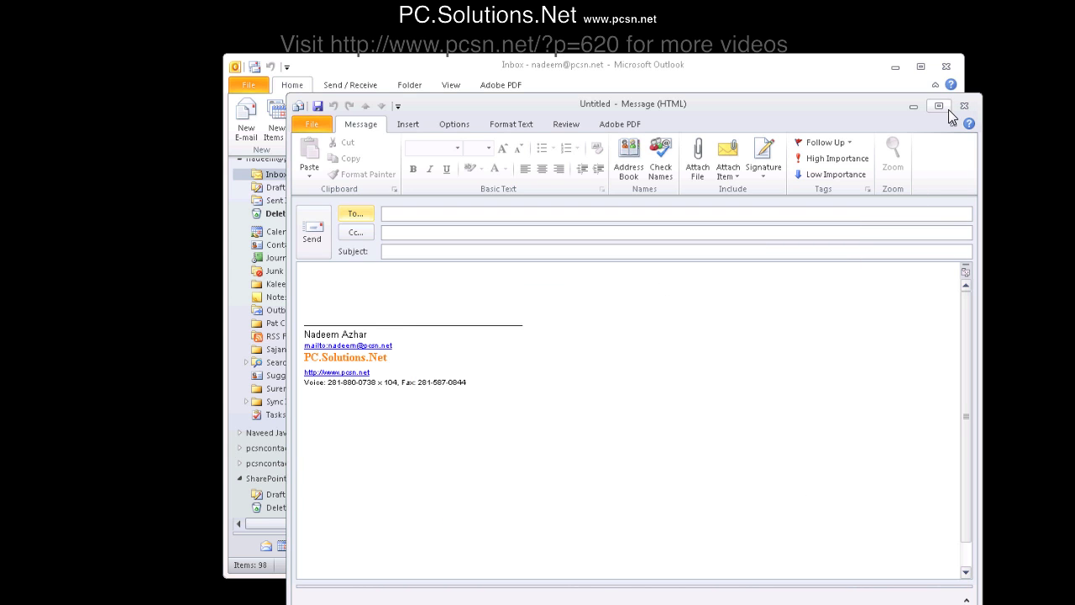
{"action": "left_click", "coordinate": [964, 106]}
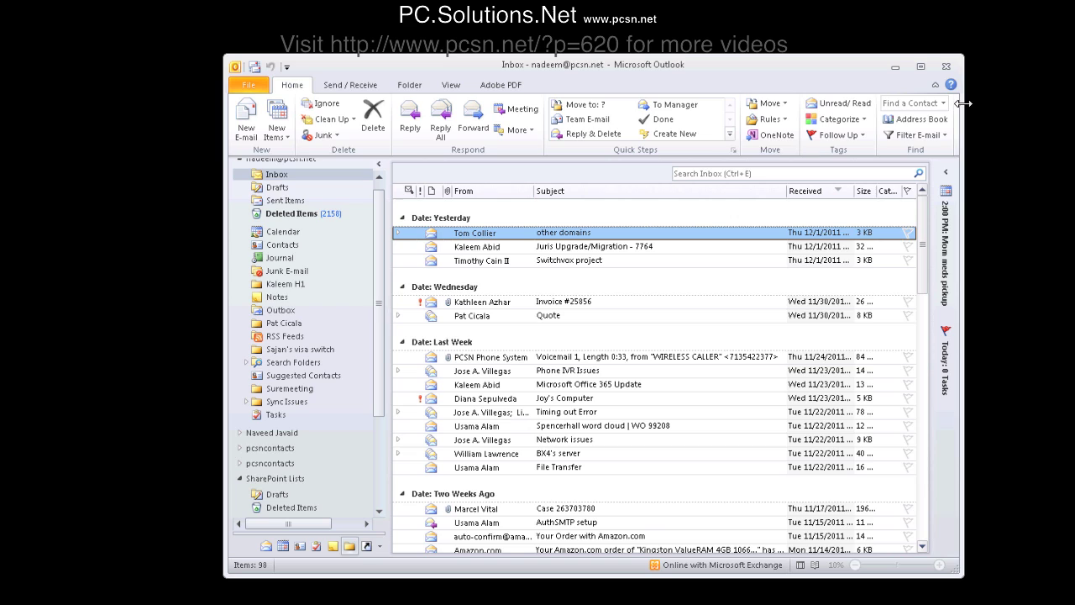